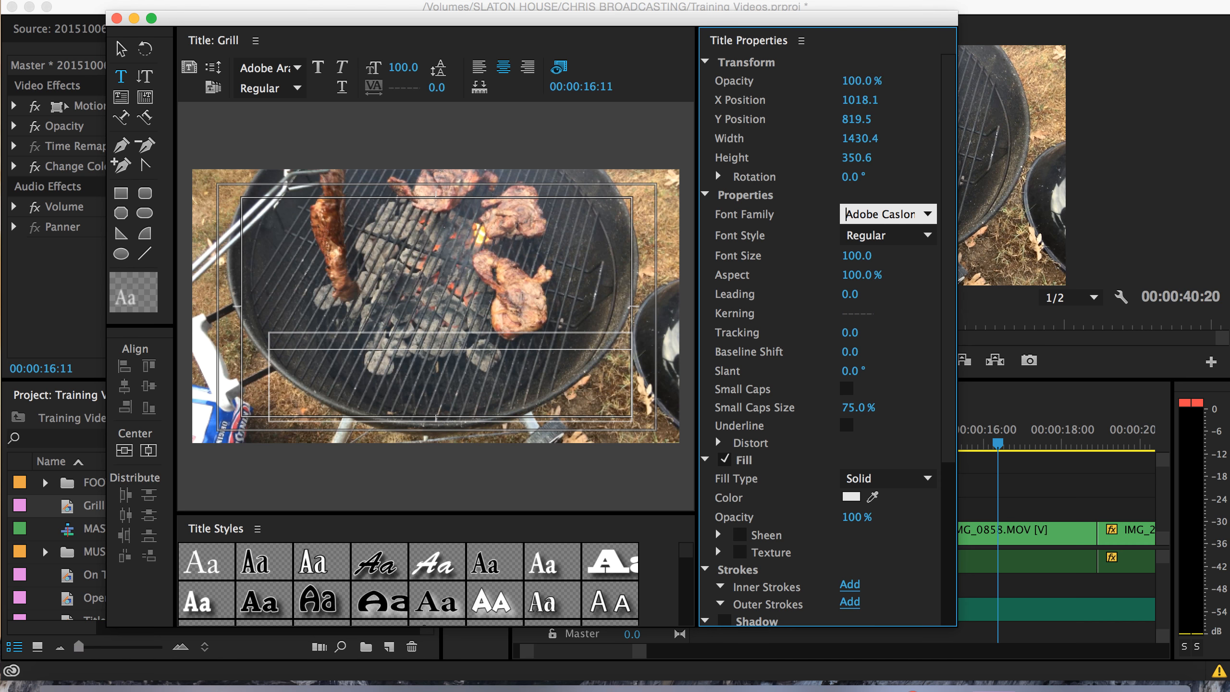
{"action": "left_click", "coordinate": [927, 215]}
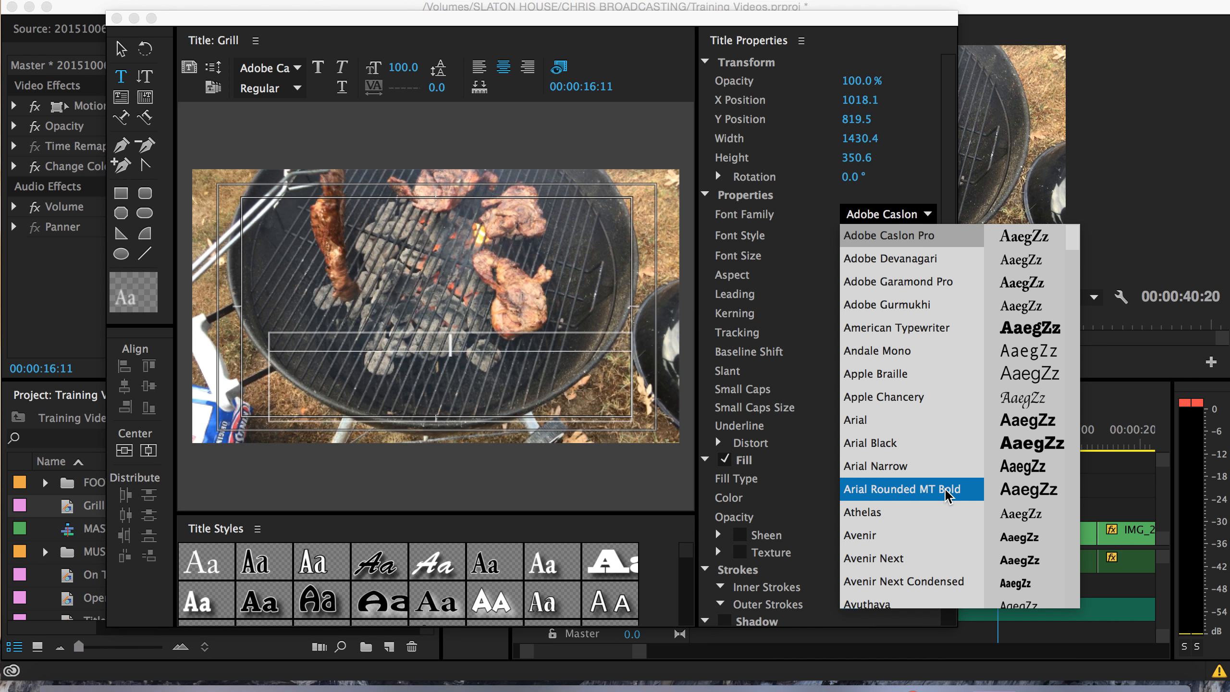
{"action": "scroll", "coordinate": [949, 494], "scroll_direction": "down", "scroll_amount": 10}
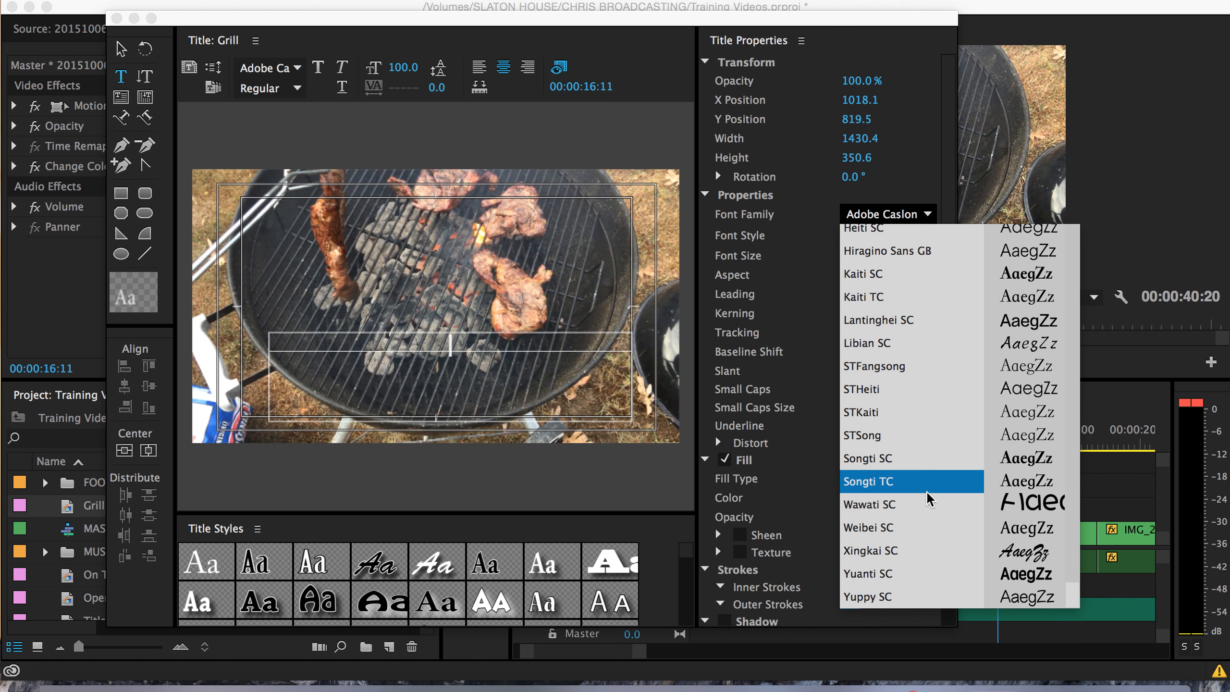
{"action": "left_click", "coordinate": [853, 505]}
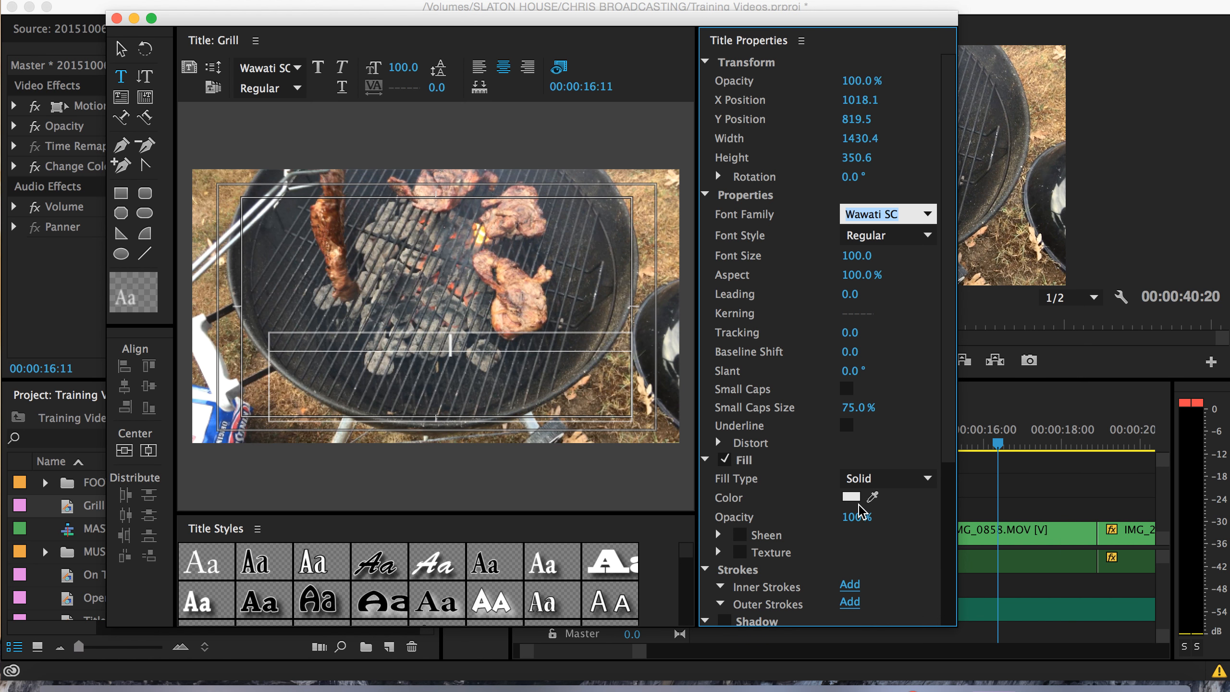
Set the title's font family to Gill Sans and enter the text "Grill Time" in the text box
{"action": "type", "text": "G"}
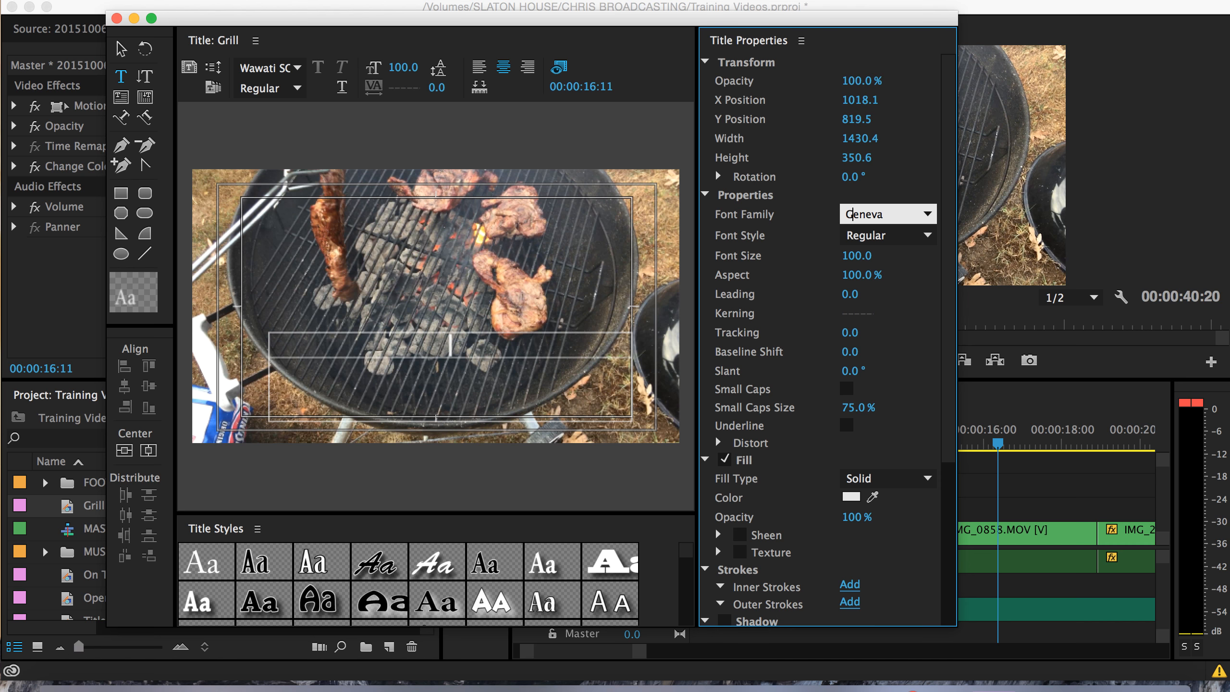
{"action": "type", "text": "ill Sans"}
{"action": "key", "text": "Return"}
{"action": "left_click", "coordinate": [460, 352]}
{"action": "type", "text": "G"}
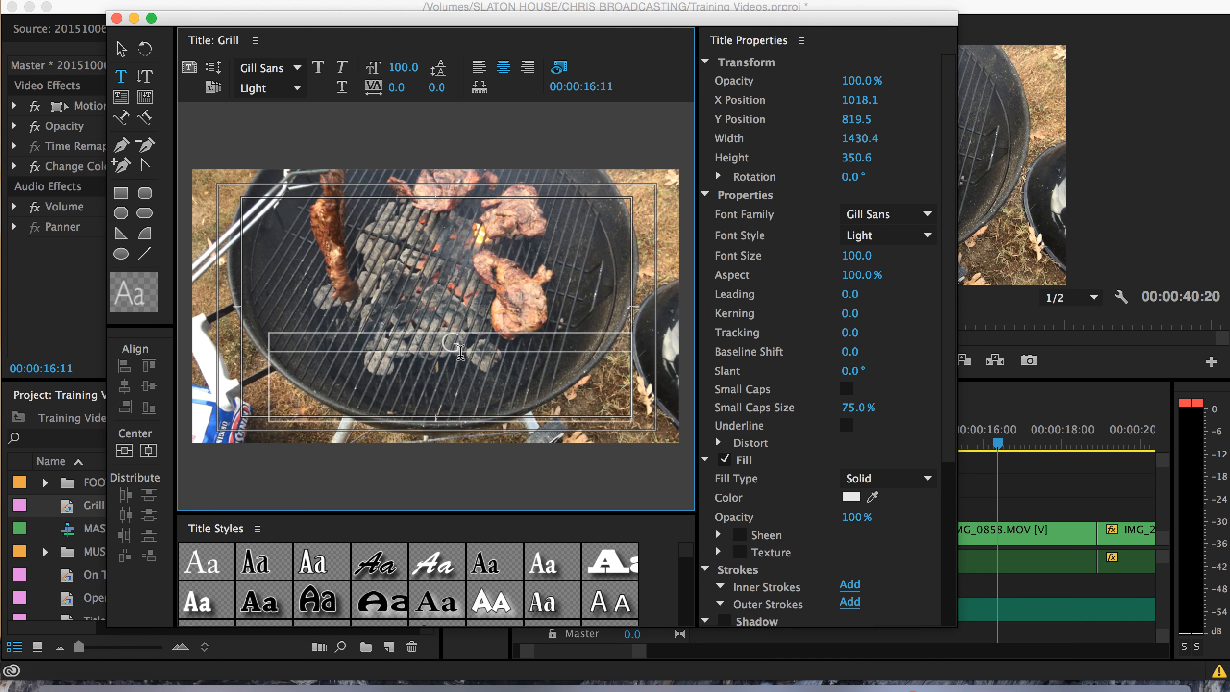
{"action": "type", "text": "rill Time"}
Select the whole "Grill Time" text, set its font size to 277 and change its fill color to bright red
{"action": "left_click_drag", "start_coordinate": [514, 346], "coordinate": [365, 351]}
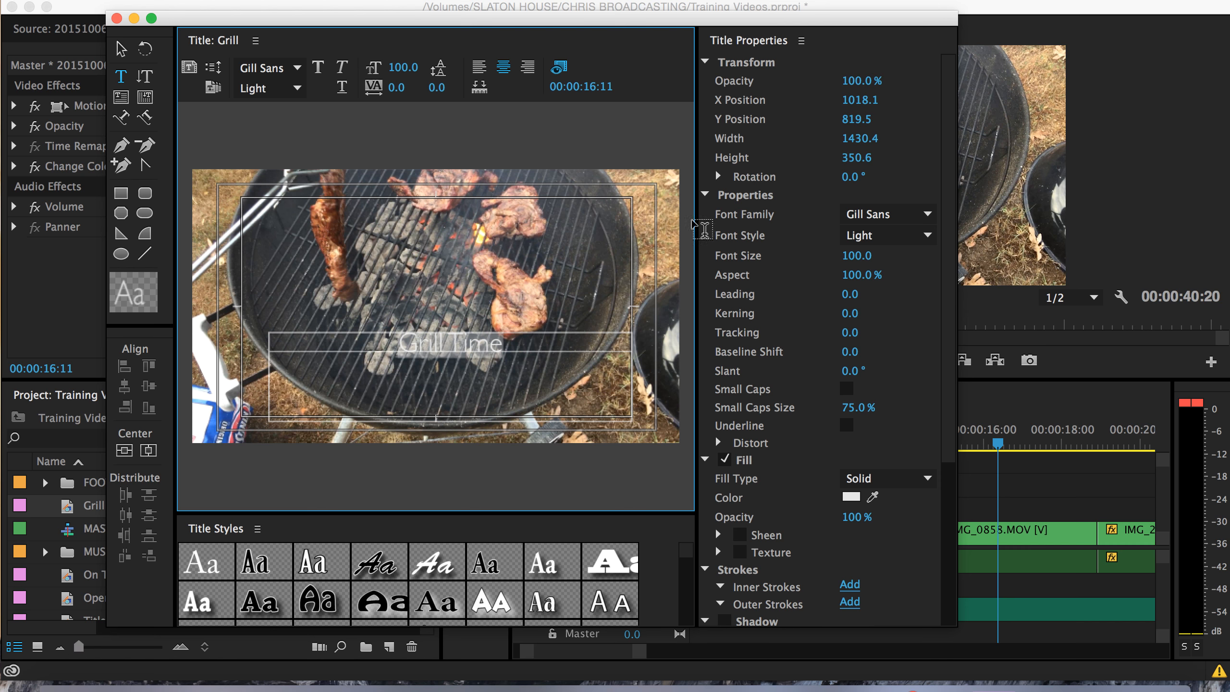
{"action": "left_click_drag", "start_coordinate": [853, 256], "coordinate": [949, 256]}
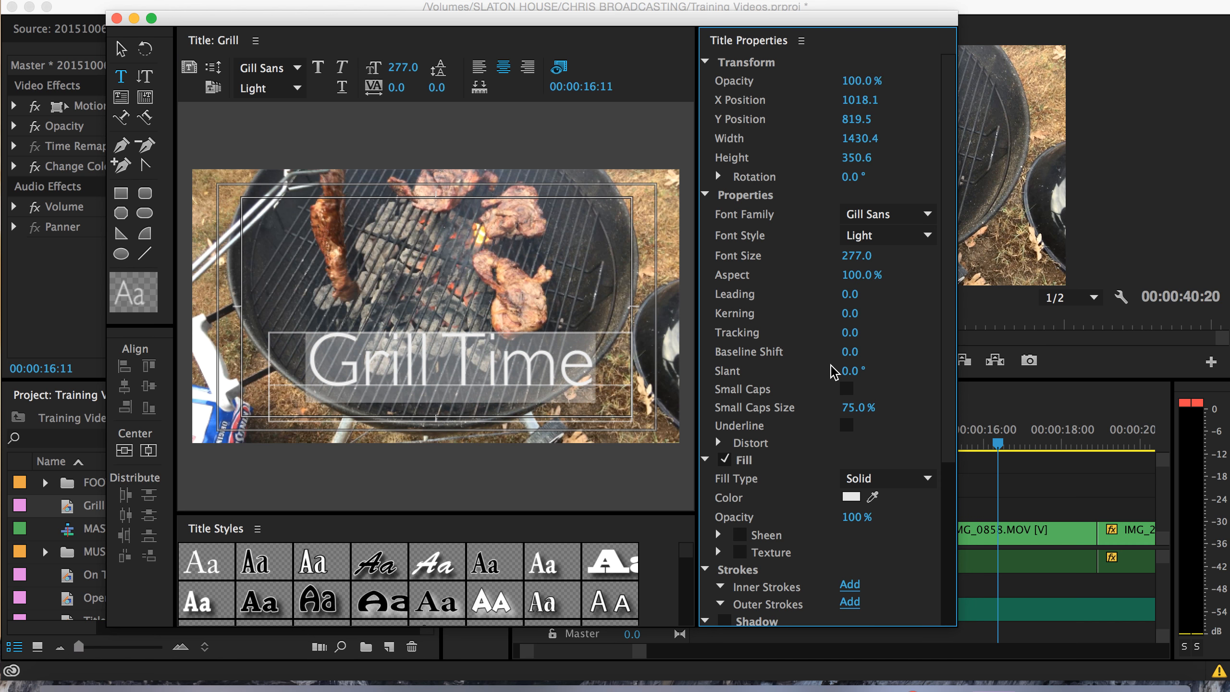
{"action": "left_click", "coordinate": [851, 496]}
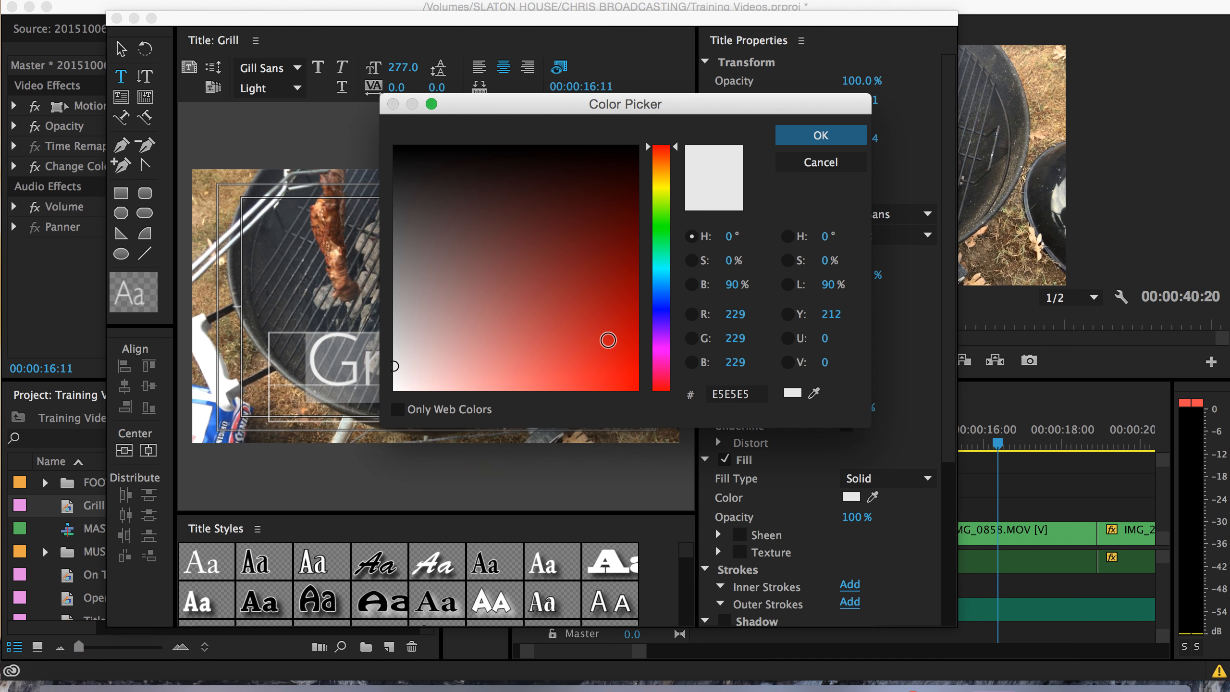
{"action": "mouse_move", "coordinate": [628, 370]}
{"action": "left_mouse_down"}
{"action": "mouse_move", "coordinate": [633, 404]}
{"action": "mouse_move", "coordinate": [628, 381]}
{"action": "left_mouse_up"}
{"action": "left_click", "coordinate": [820, 132]}
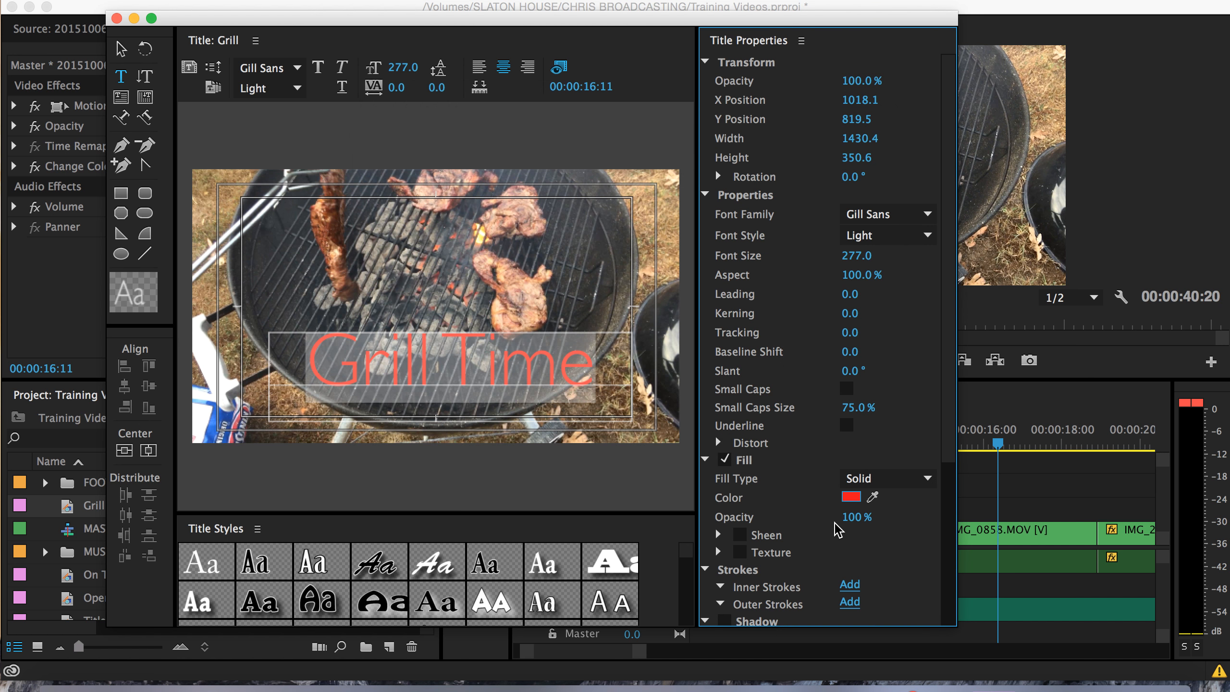
Add a black outer stroke of type Edge and size 27 to the title text, and close the title window
{"action": "left_click", "coordinate": [704, 460]}
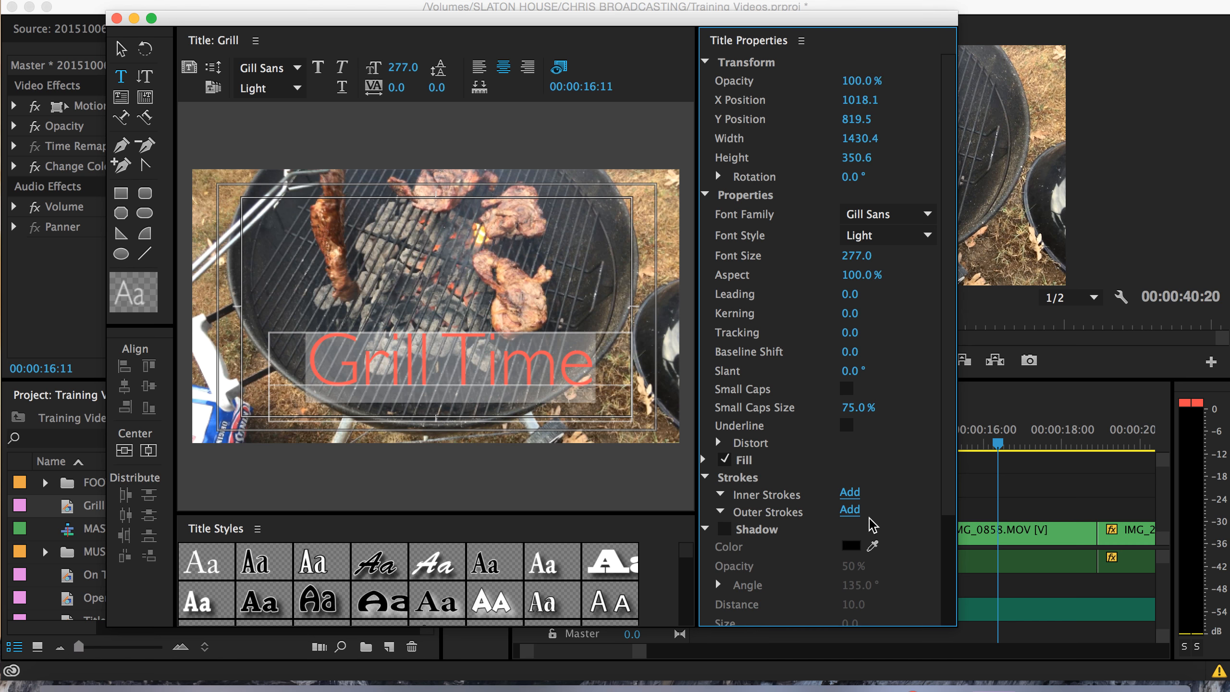
{"action": "left_click", "coordinate": [849, 508]}
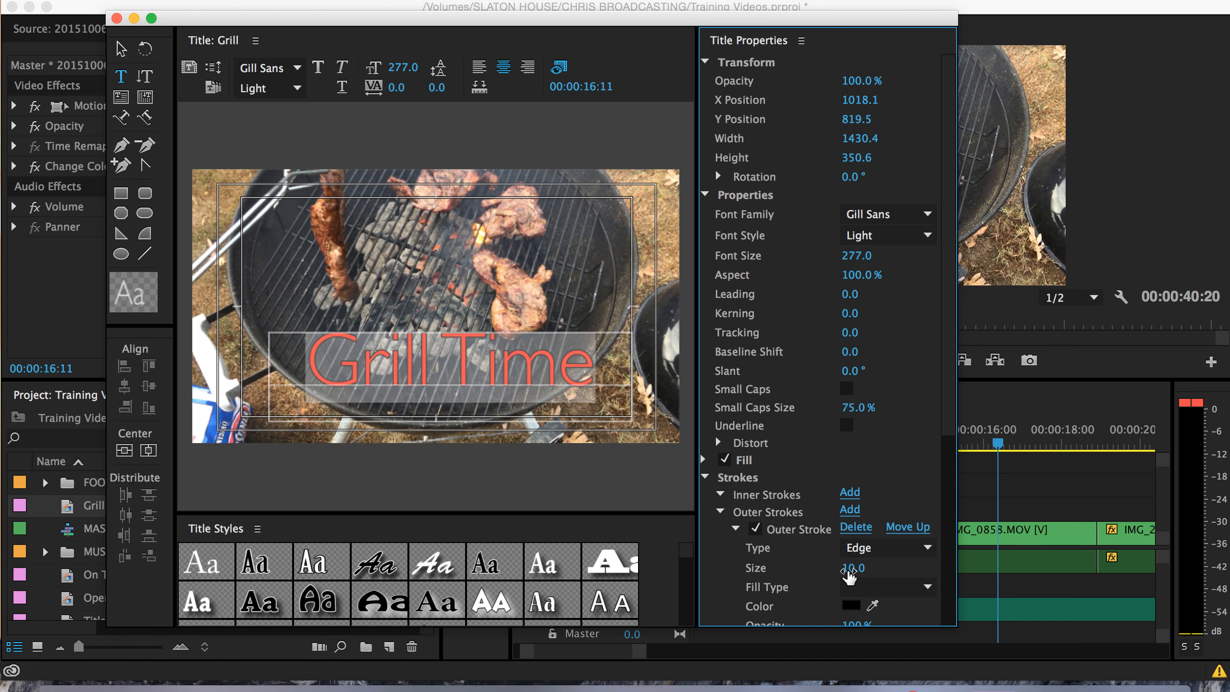
{"action": "left_click_drag", "start_coordinate": [852, 567], "coordinate": [860, 567]}
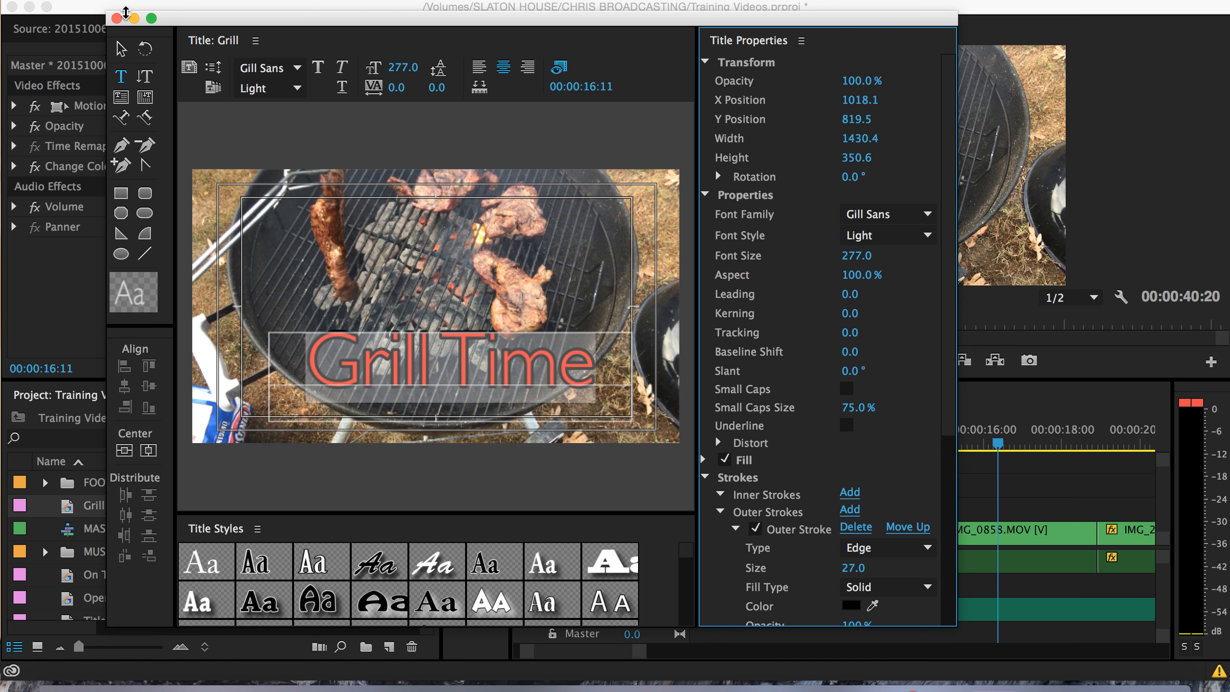
{"action": "left_click", "coordinate": [117, 18]}
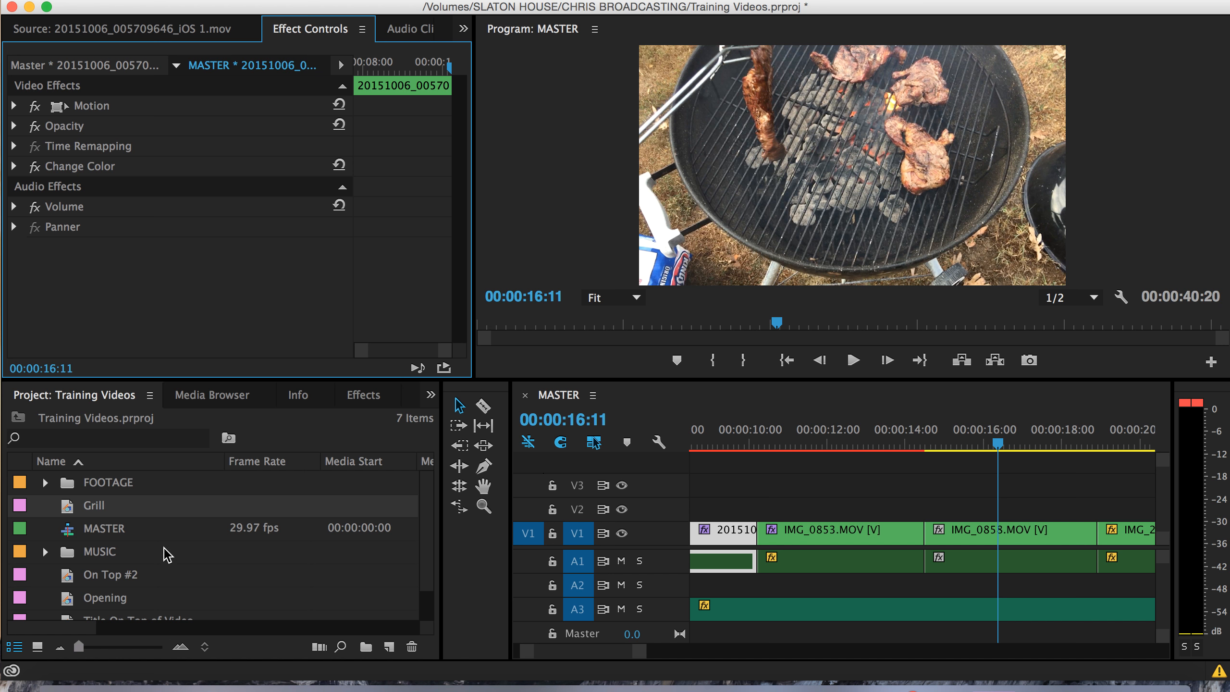
Place the Grill title on track V2 above the IMG_0858.MOV clip and trim its end to match that clip
{"action": "left_click_drag", "start_coordinate": [83, 516], "coordinate": [933, 507]}
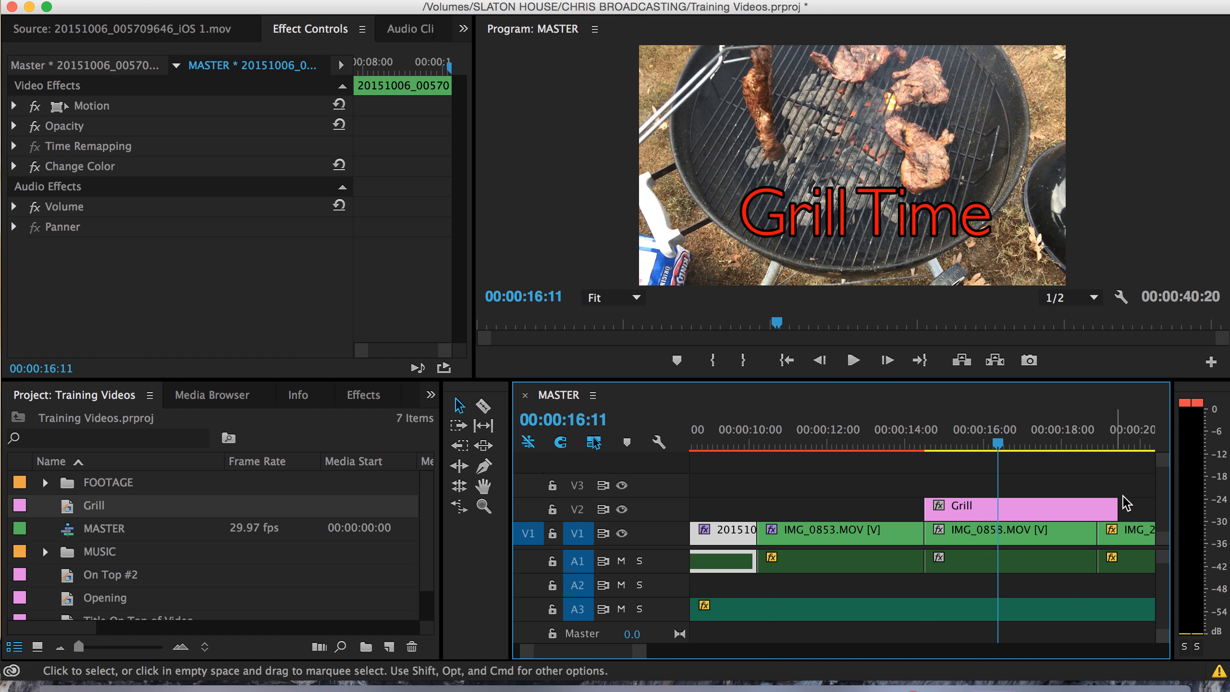
{"action": "left_click_drag", "start_coordinate": [1118, 508], "coordinate": [1097, 507]}
{"action": "left_click_drag", "start_coordinate": [996, 442], "coordinate": [940, 444]}
Select the Grill title clip on V2 and expand its Opacity settings with the Motion settings collapsed
{"action": "left_click", "coordinate": [1007, 516]}
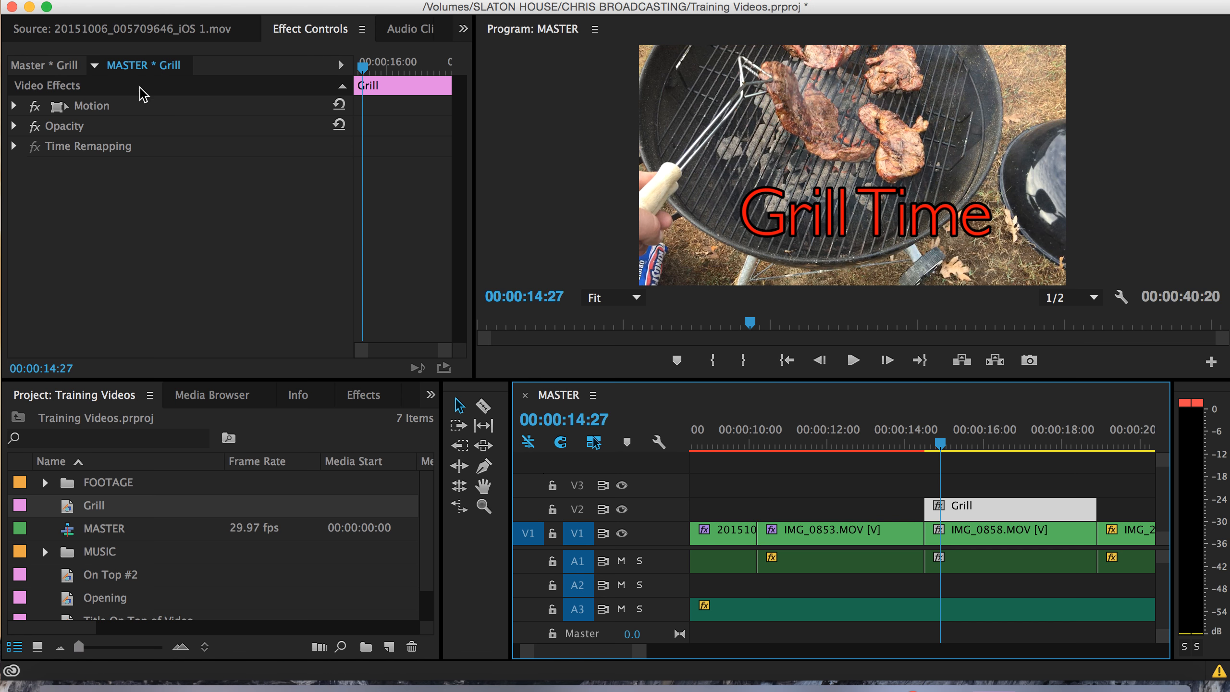
{"action": "left_click", "coordinate": [14, 105]}
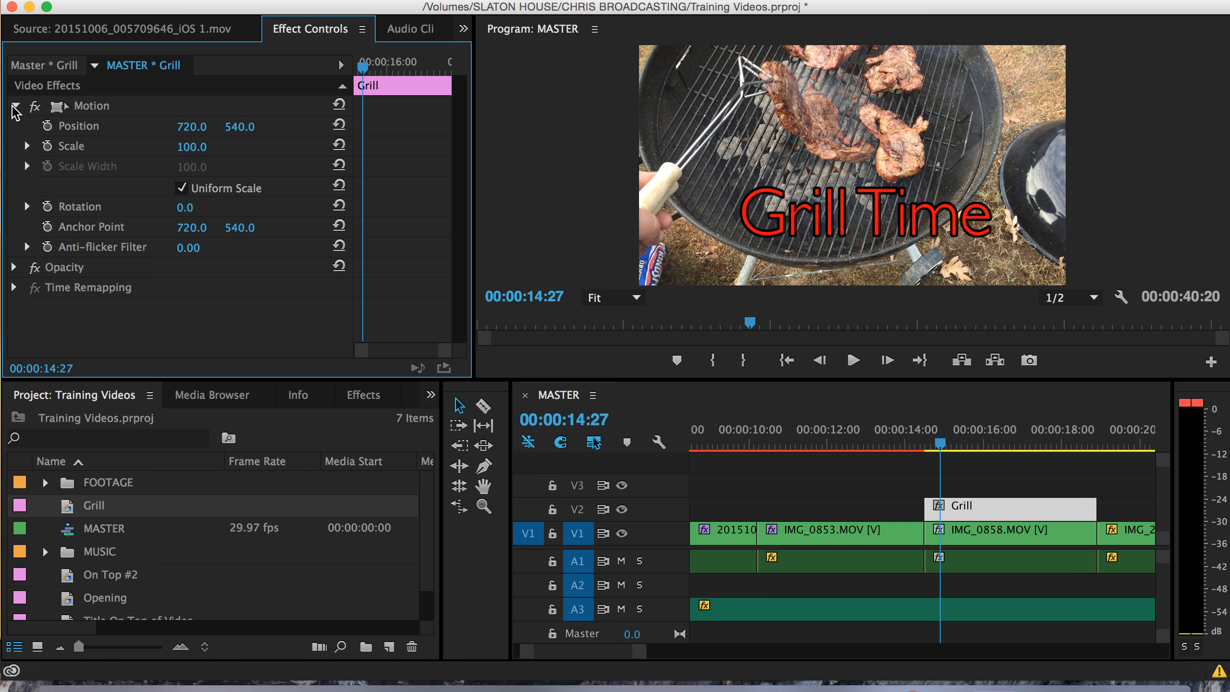
{"action": "left_click", "coordinate": [15, 106]}
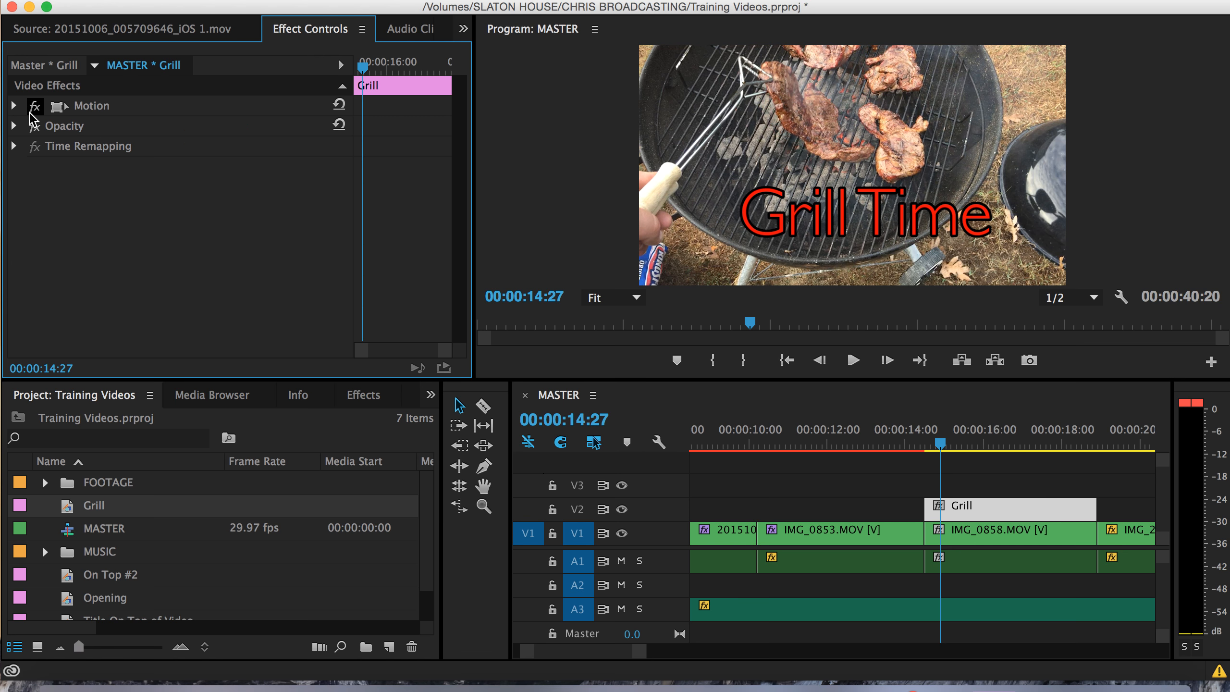
{"action": "left_click", "coordinate": [15, 106]}
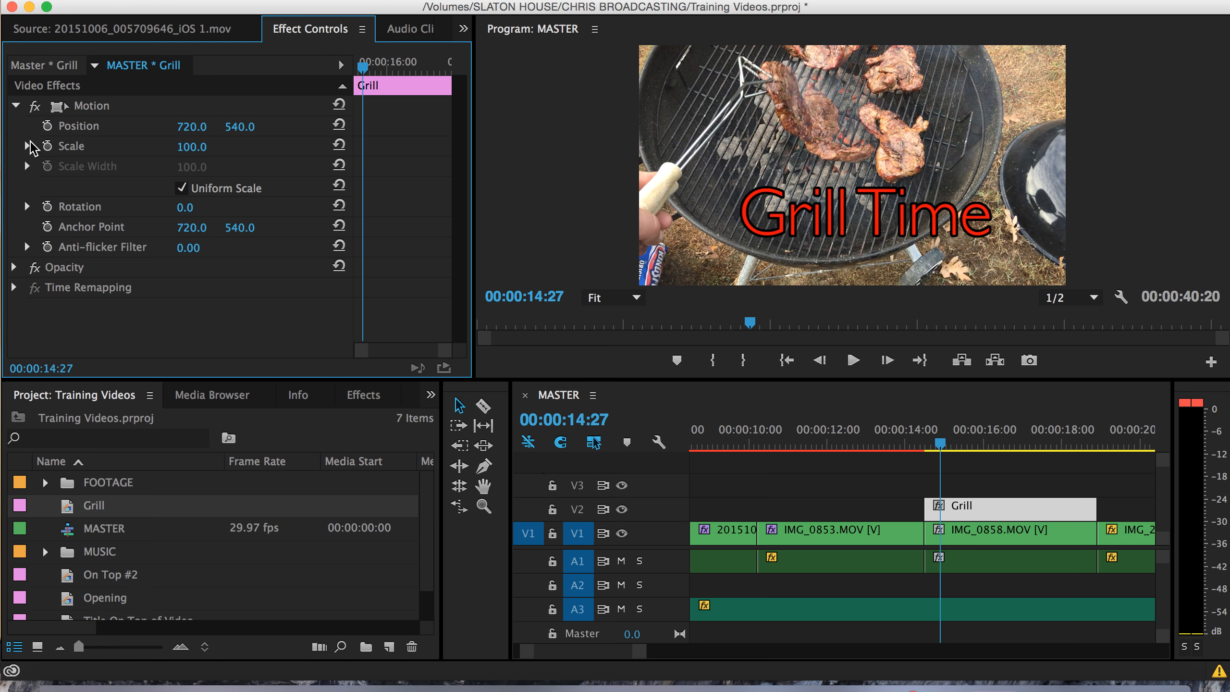
{"action": "left_click", "coordinate": [15, 106]}
{"action": "left_click", "coordinate": [15, 126]}
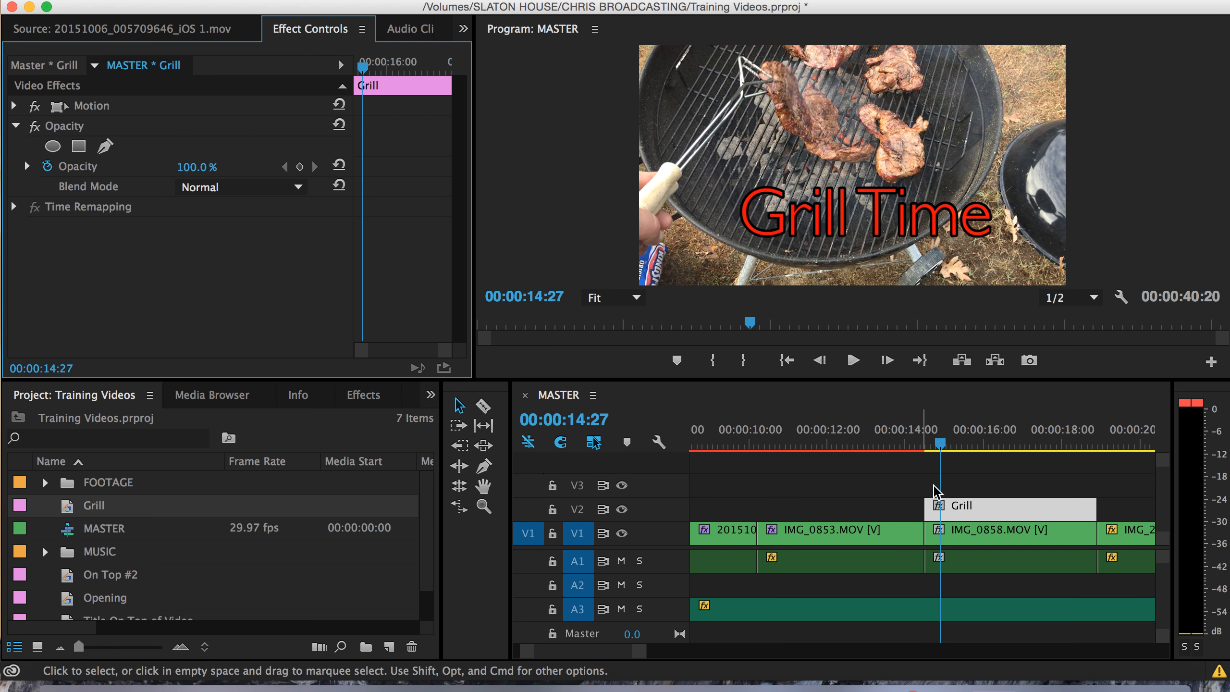
Add an opacity keyframe at the start of the Grill clip, 00:00:14:15, and set its value to 0%
{"action": "key", "text": "Up"}
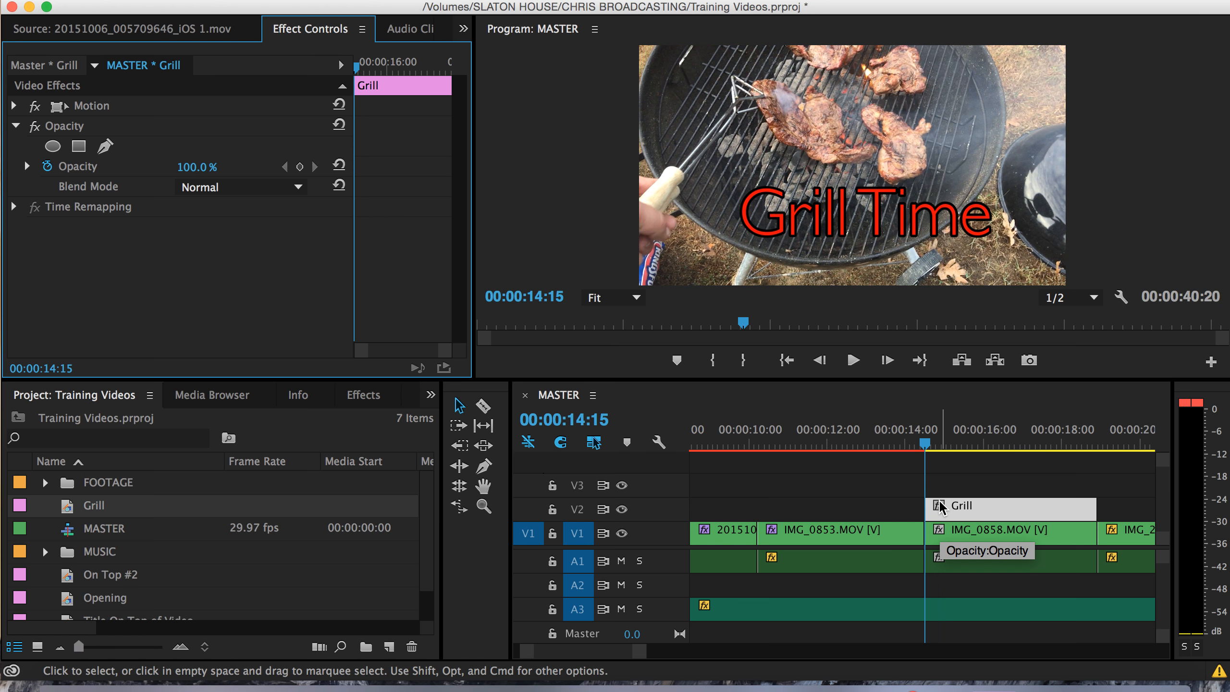
{"action": "left_click", "coordinate": [301, 167]}
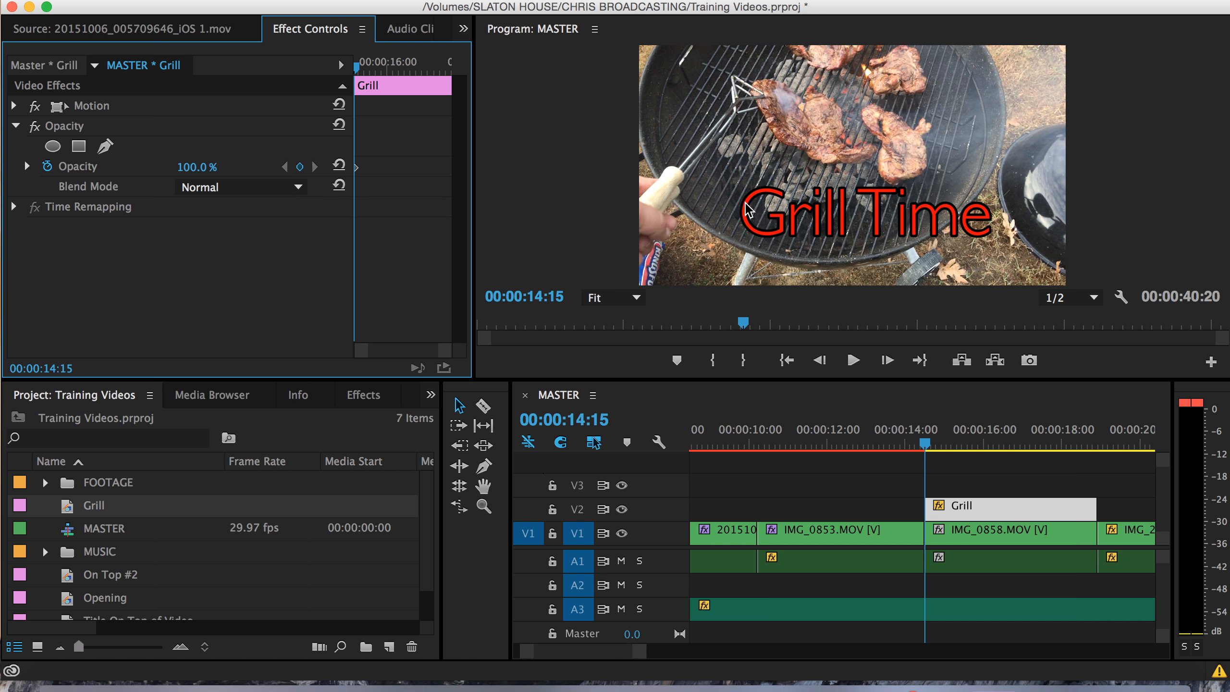
{"action": "left_click", "coordinate": [197, 167]}
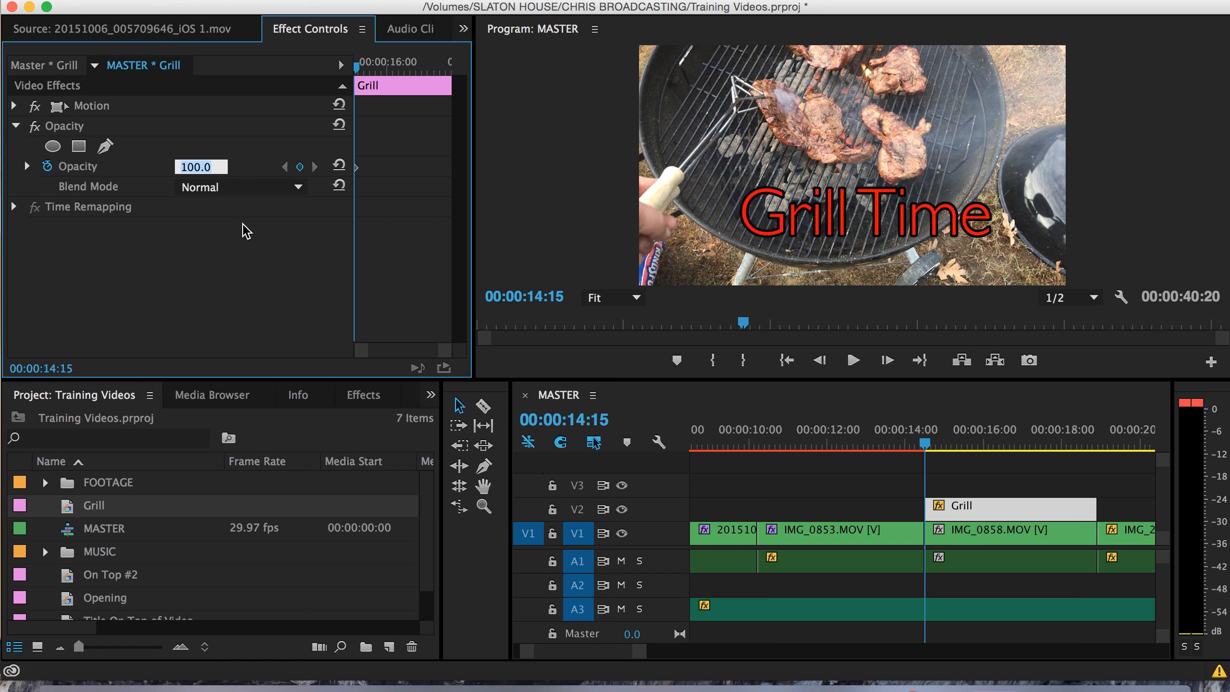
{"action": "key", "text": "Left"}
{"action": "left_click_drag", "start_coordinate": [216, 167], "coordinate": [167, 168]}
{"action": "key", "text": "Left"}
{"action": "left_click_drag", "start_coordinate": [223, 167], "coordinate": [168, 168]}
{"action": "type", "text": "0"}
{"action": "key", "text": "Return"}
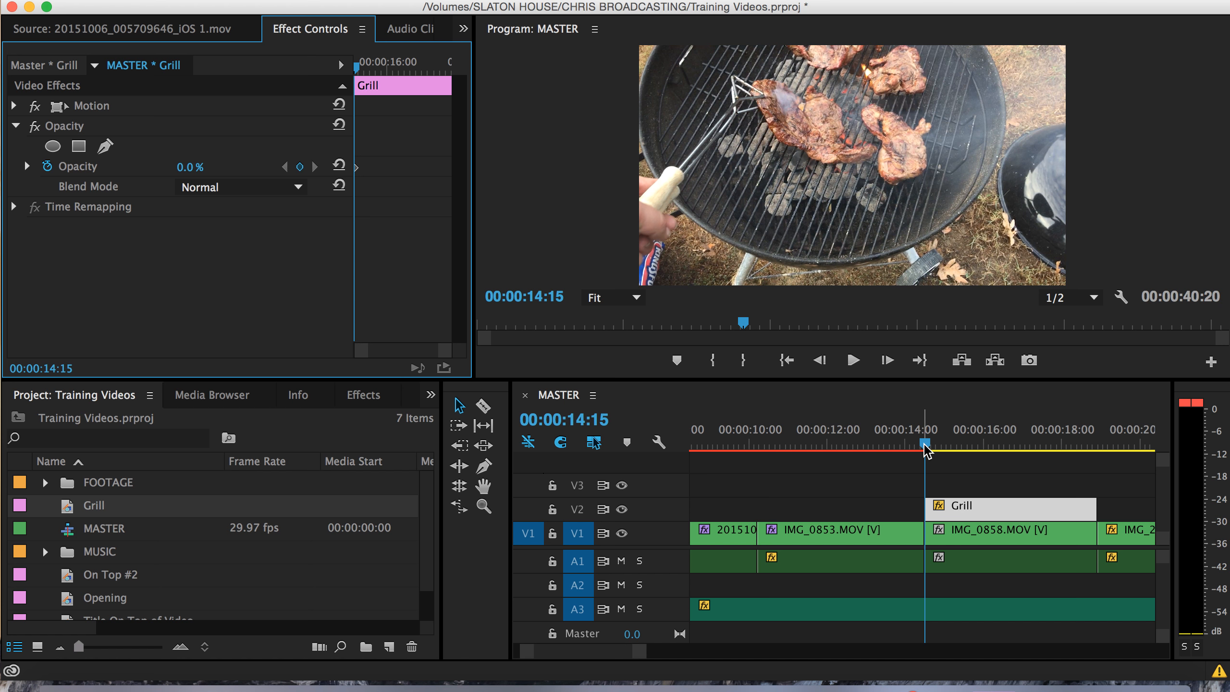
Add a second opacity keyframe at 00:00:15:22 on the Grill clip and set its value to 100%
{"action": "left_click_drag", "start_coordinate": [925, 443], "coordinate": [973, 445]}
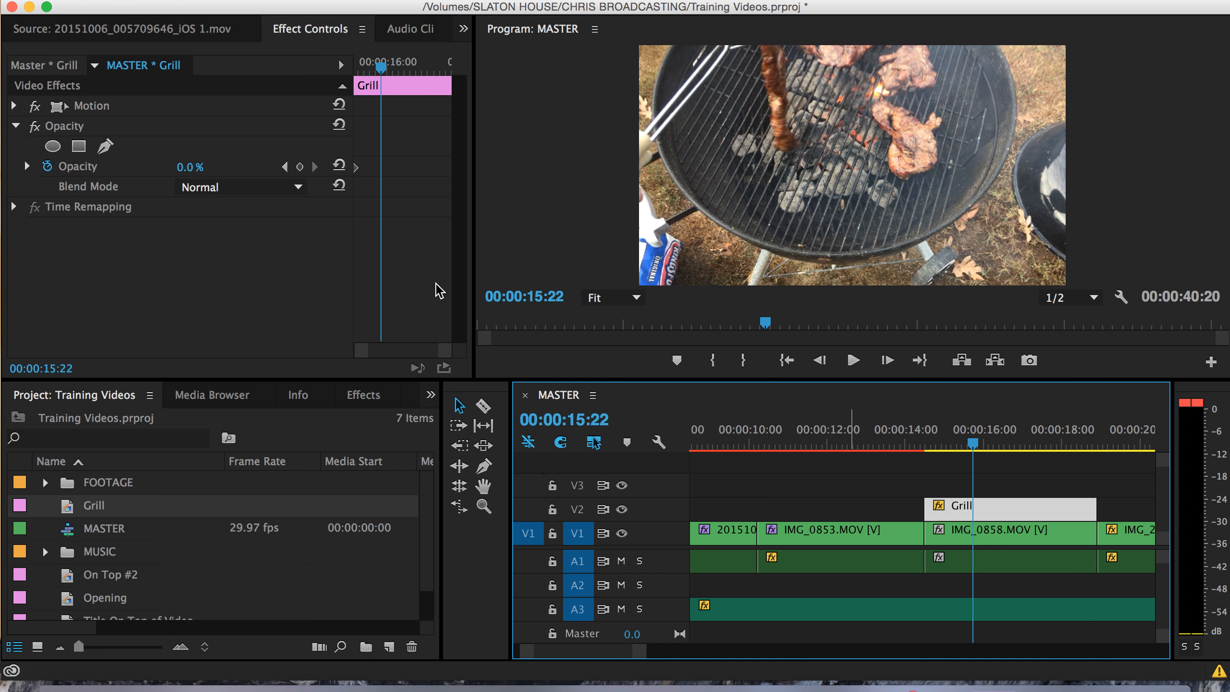
{"action": "left_click", "coordinate": [301, 167]}
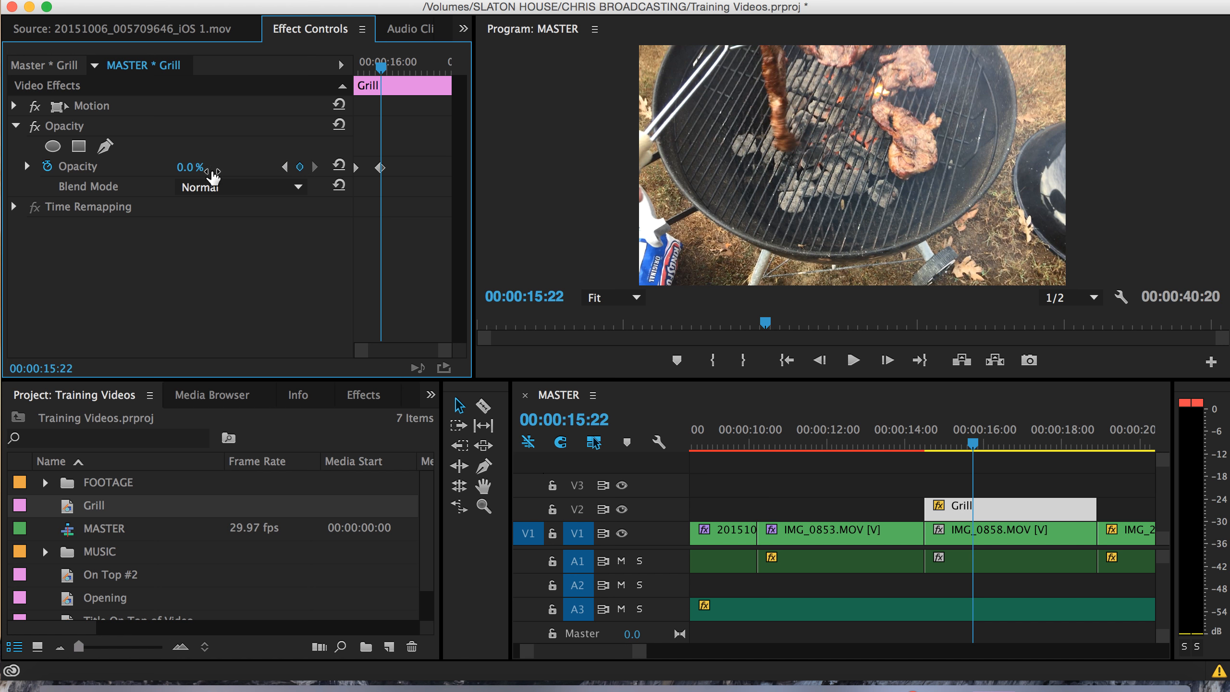
{"action": "left_click", "coordinate": [194, 166]}
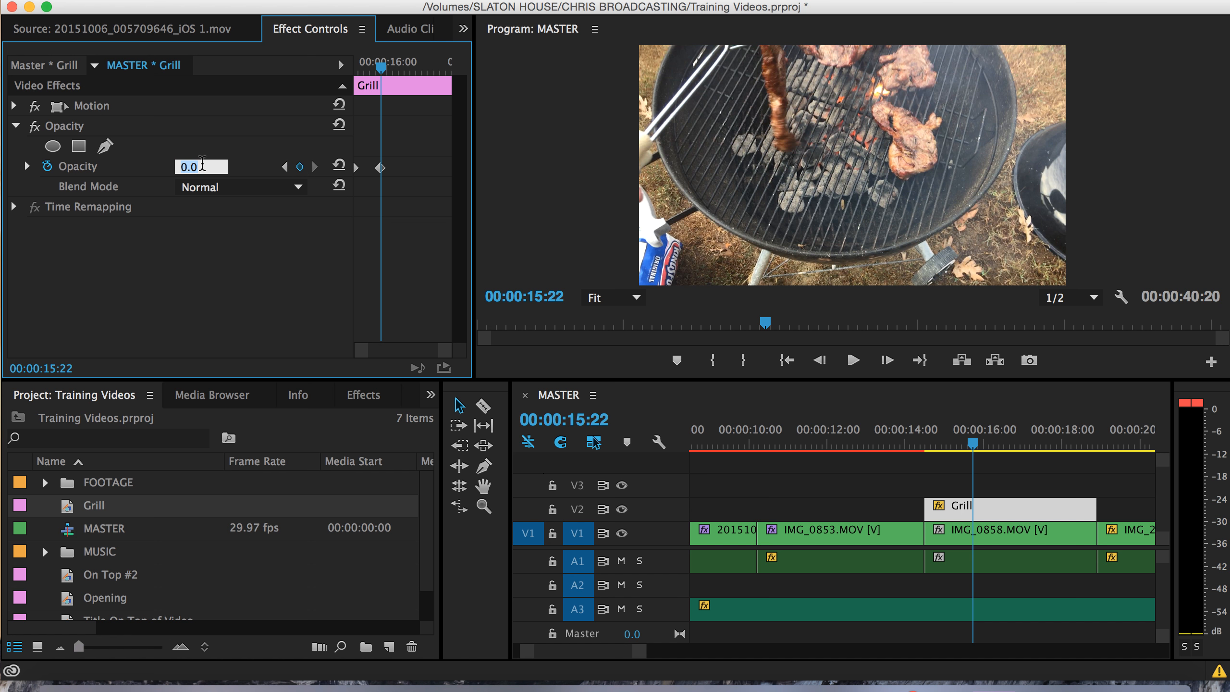
{"action": "type", "text": "100"}
{"action": "key", "text": "Return"}
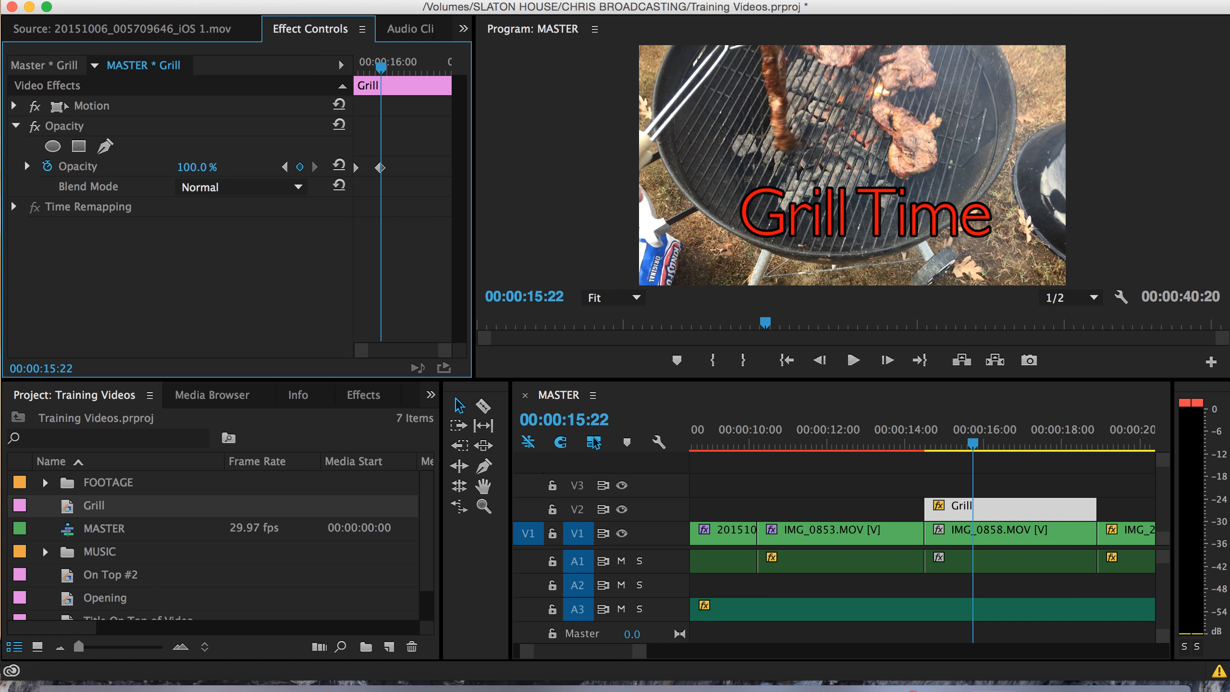
Play the title's fade-in from the clip start, stop at 00:00:17:29 and add a 100% opacity keyframe there
{"action": "key", "text": "Up"}
{"action": "key", "text": "space"}
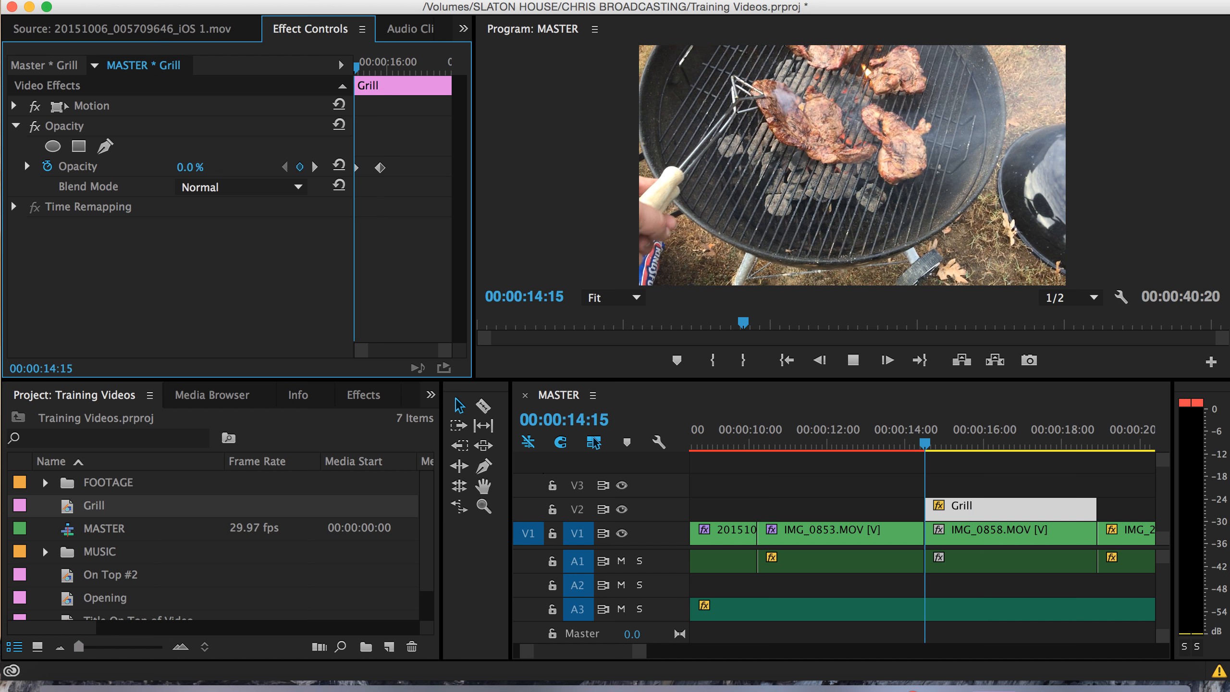
{"action": "key", "text": "Up"}
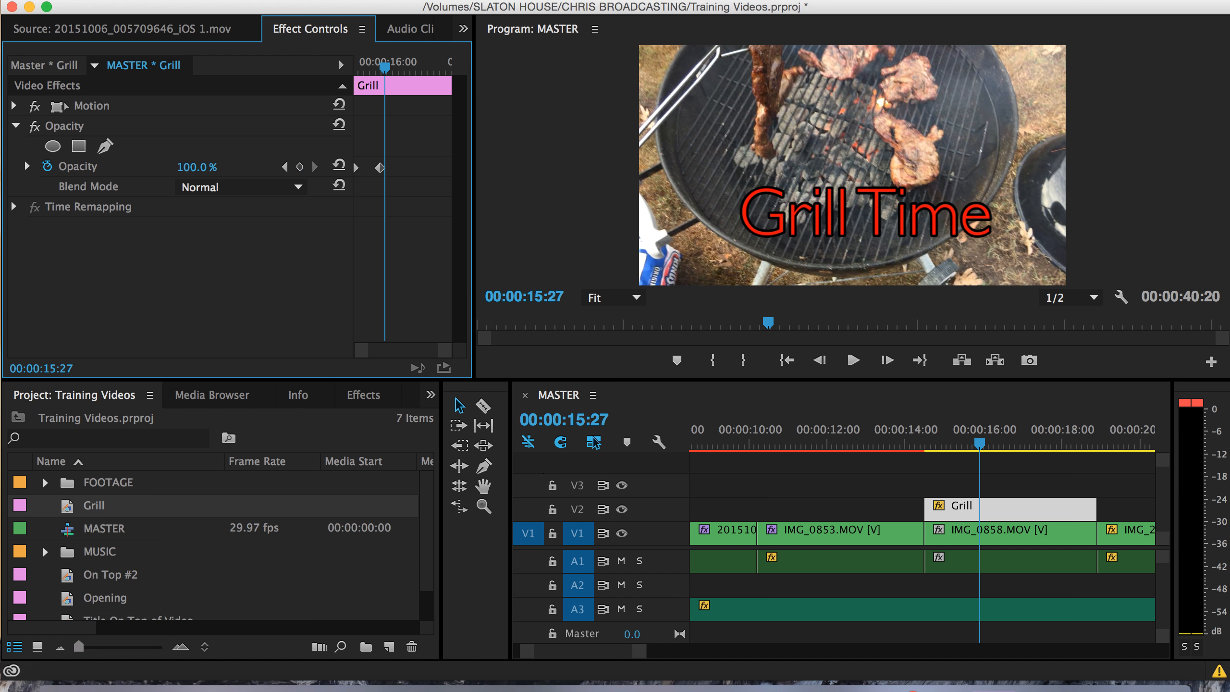
{"action": "key", "text": "Up"}
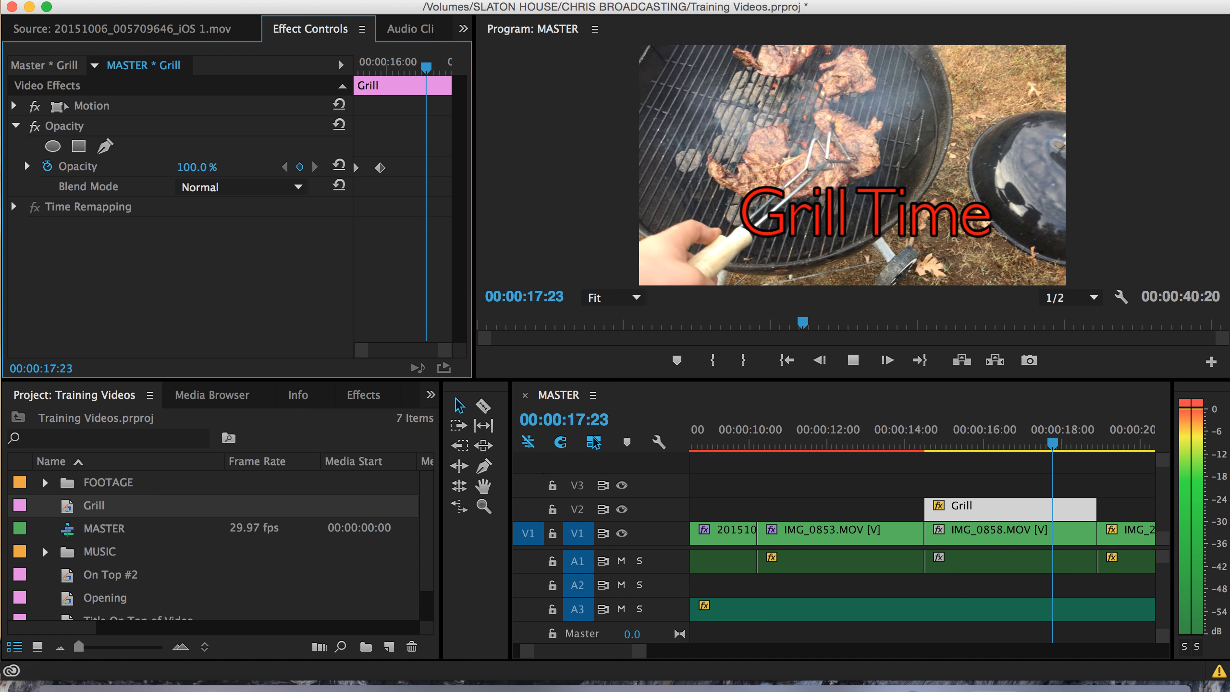
{"action": "key", "text": "space"}
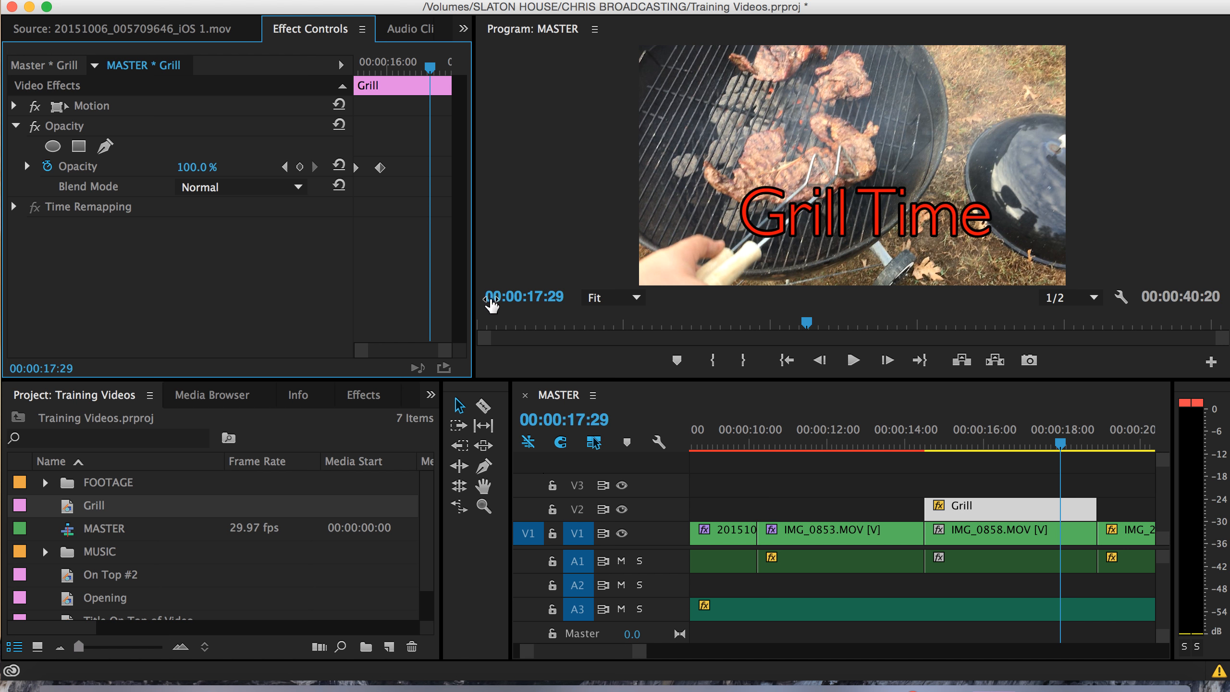
{"action": "left_click", "coordinate": [301, 168]}
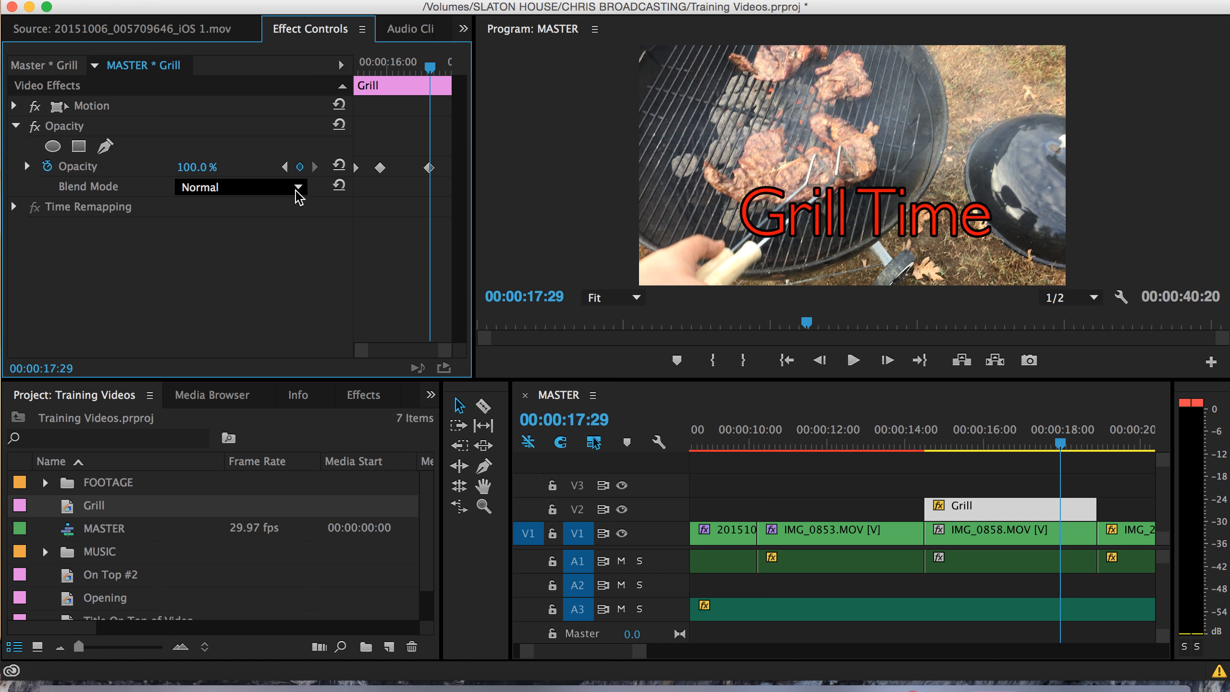
Add an opacity keyframe on the Grill title's last frame, 00:00:18:27, and set its value to 0%
{"action": "key", "text": "Down"}
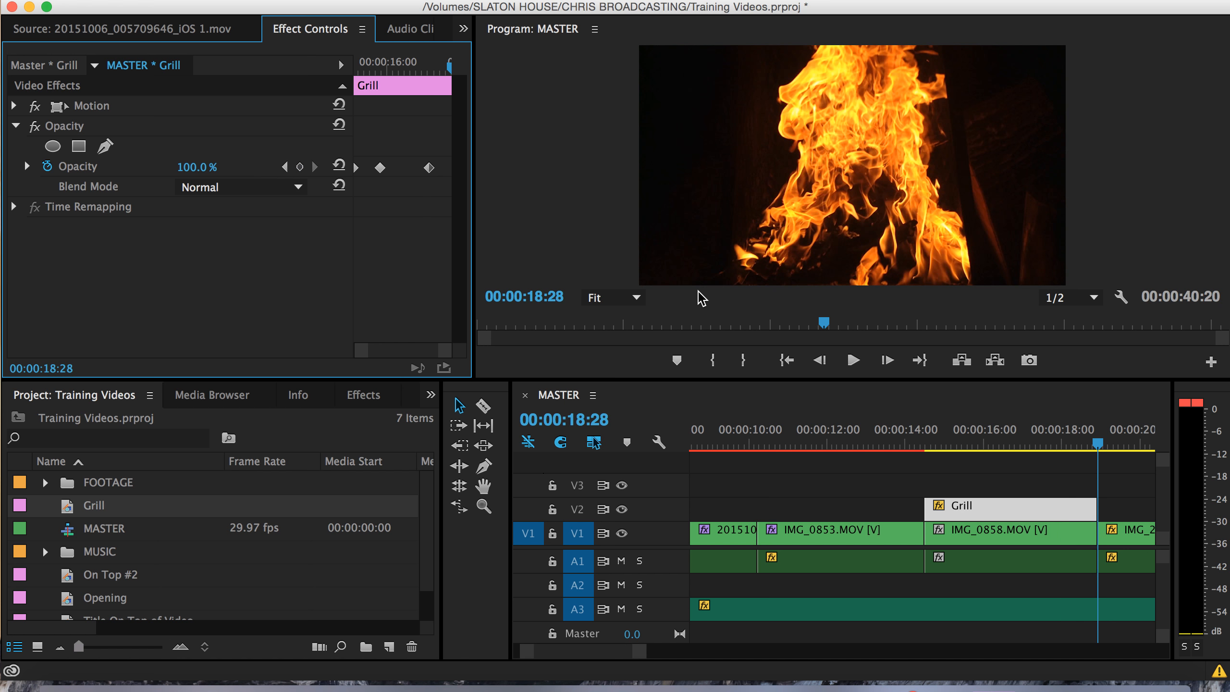
{"action": "key", "text": "Left"}
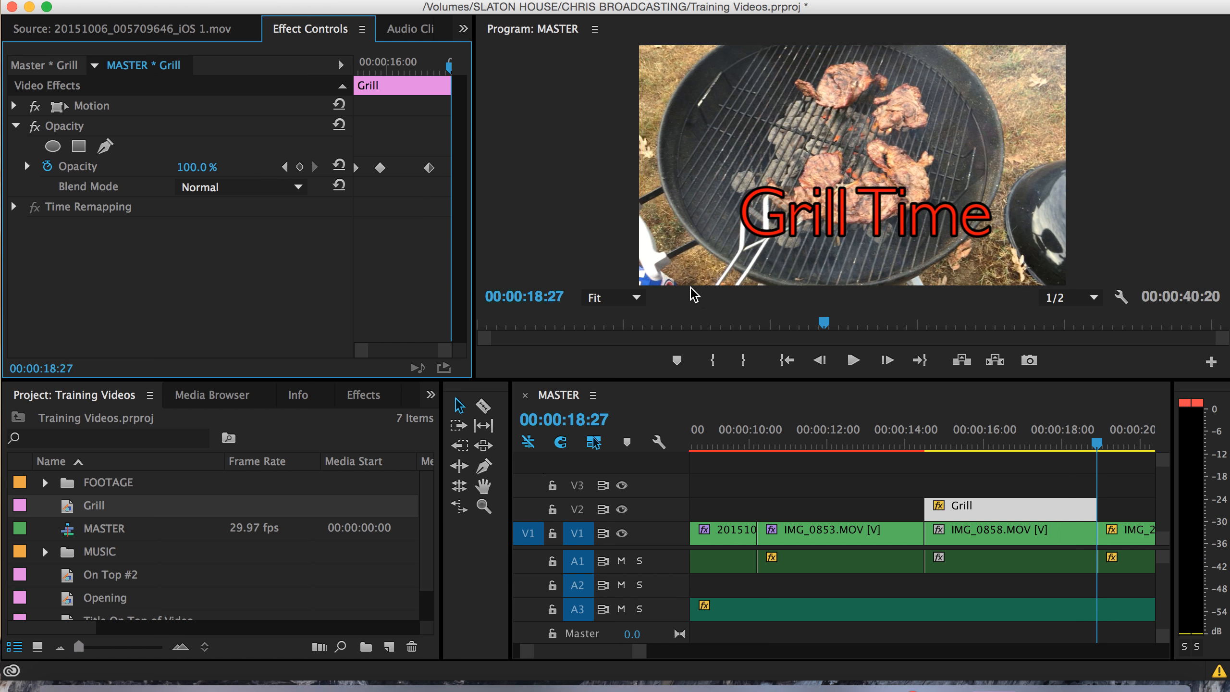
{"action": "left_click", "coordinate": [300, 167]}
{"action": "left_click", "coordinate": [198, 168]}
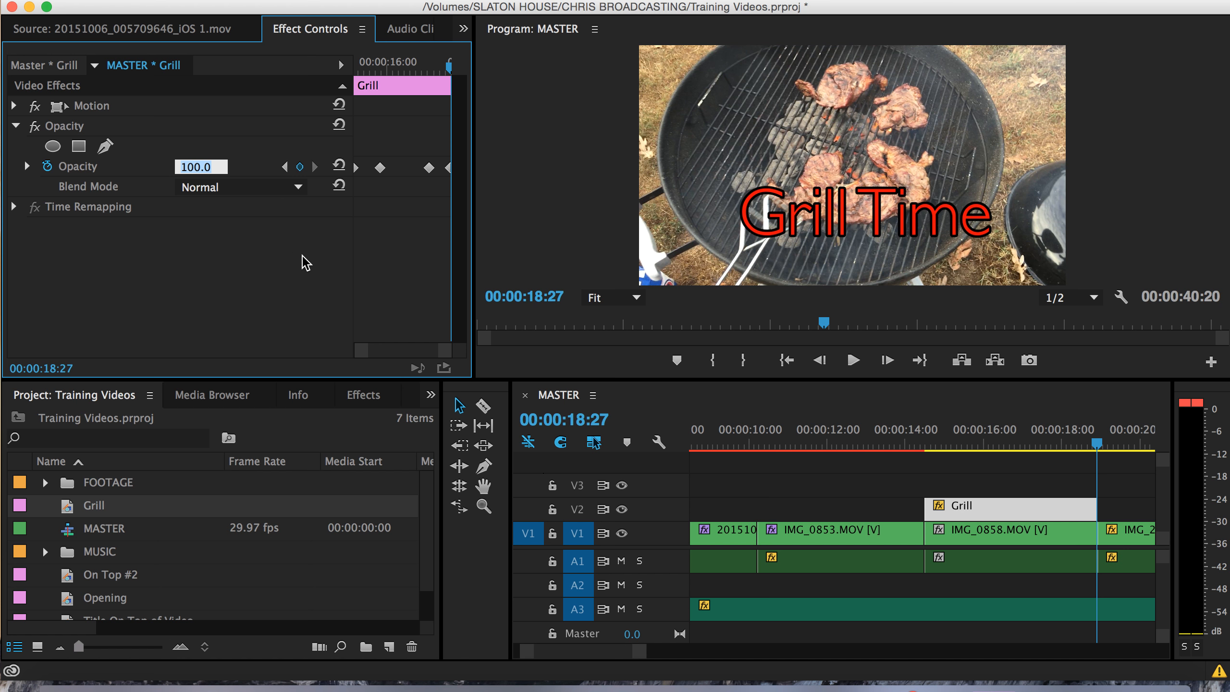
{"action": "type", "text": "0"}
{"action": "key", "text": "Return"}
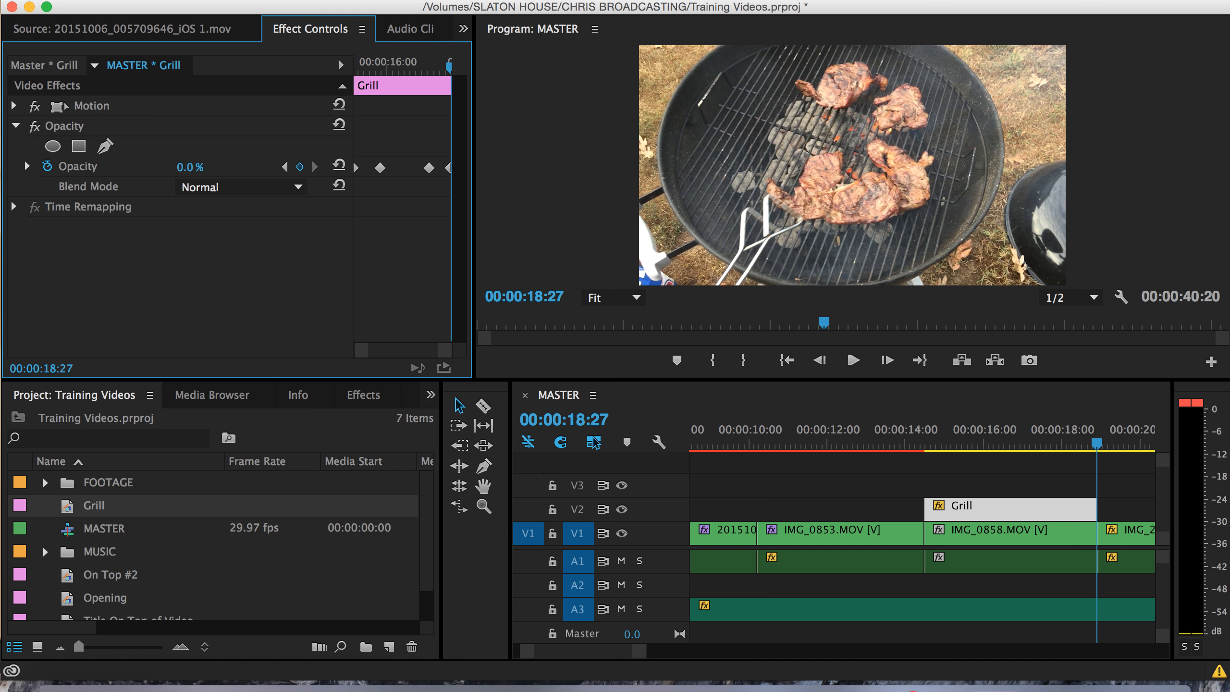
Play the Grill title from just before its start to its end to review the fade-in and fade-out
{"action": "left_click_drag", "start_coordinate": [1098, 445], "coordinate": [917, 462]}
{"action": "key", "text": "space"}
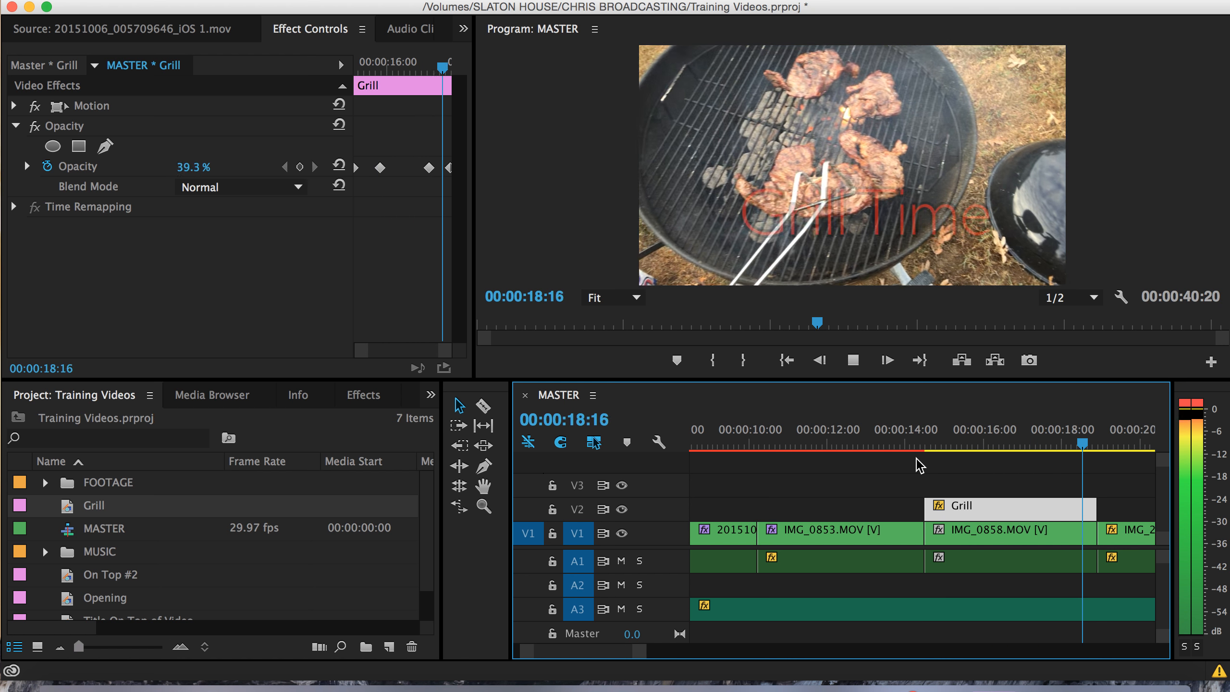
{"action": "key", "text": "space"}
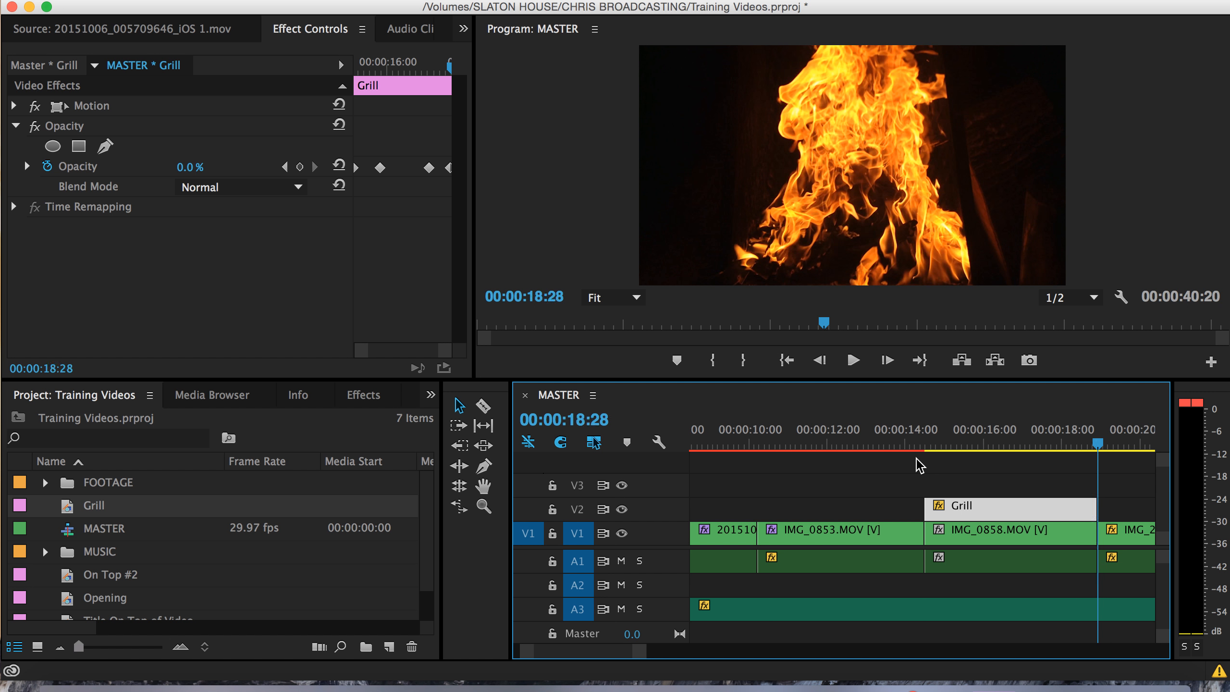
Collapse the Opacity settings, expand Motion, and start Scale animation at the clip start, 00:00:14:15, with a value of 30
{"action": "left_click", "coordinate": [916, 459]}
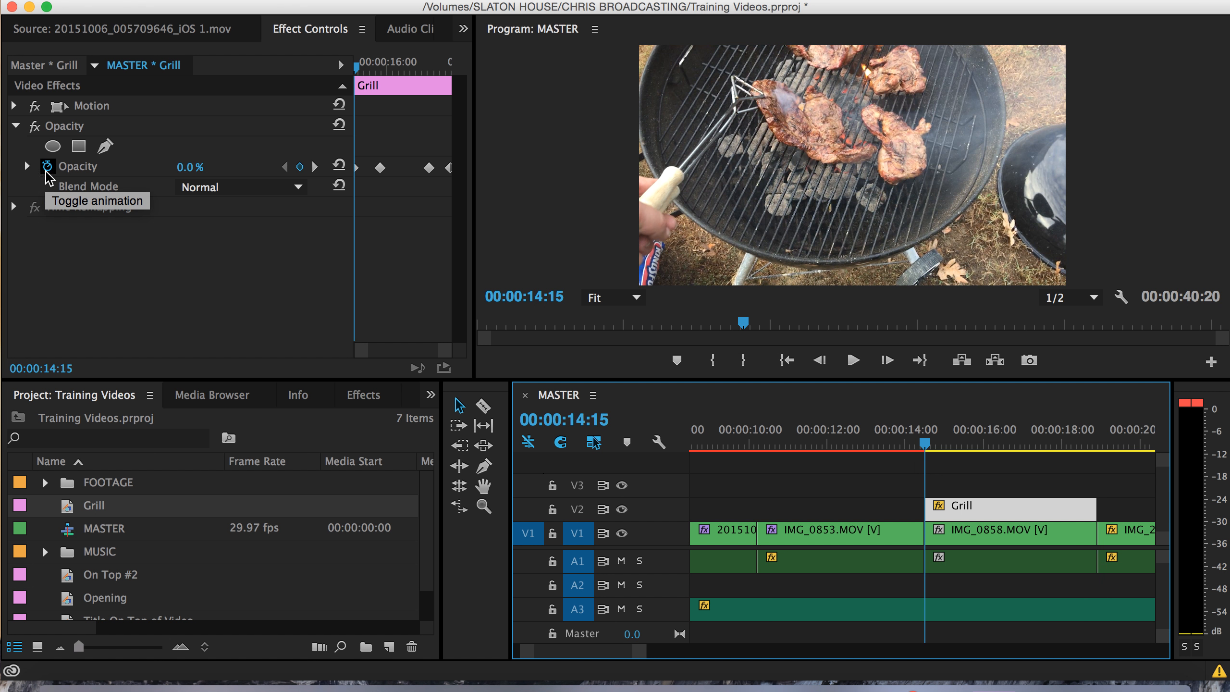
{"action": "left_click", "coordinate": [16, 126]}
{"action": "left_click", "coordinate": [14, 106]}
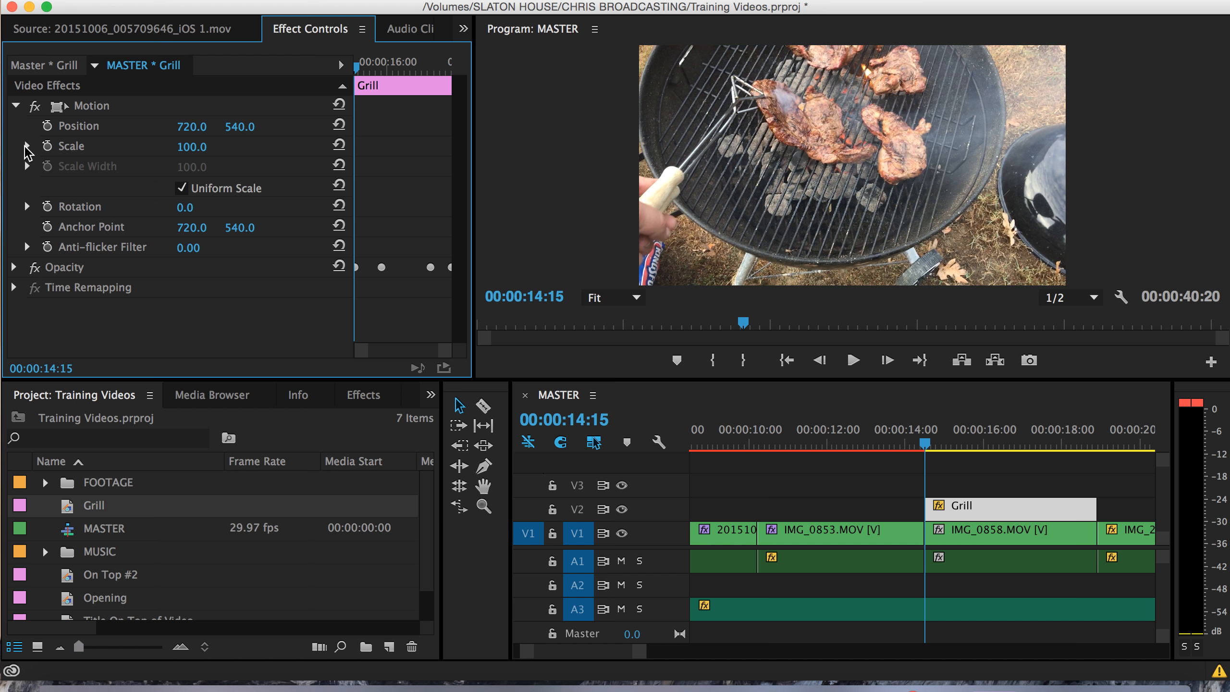
{"action": "left_click", "coordinate": [47, 146]}
{"action": "left_click", "coordinate": [201, 147]}
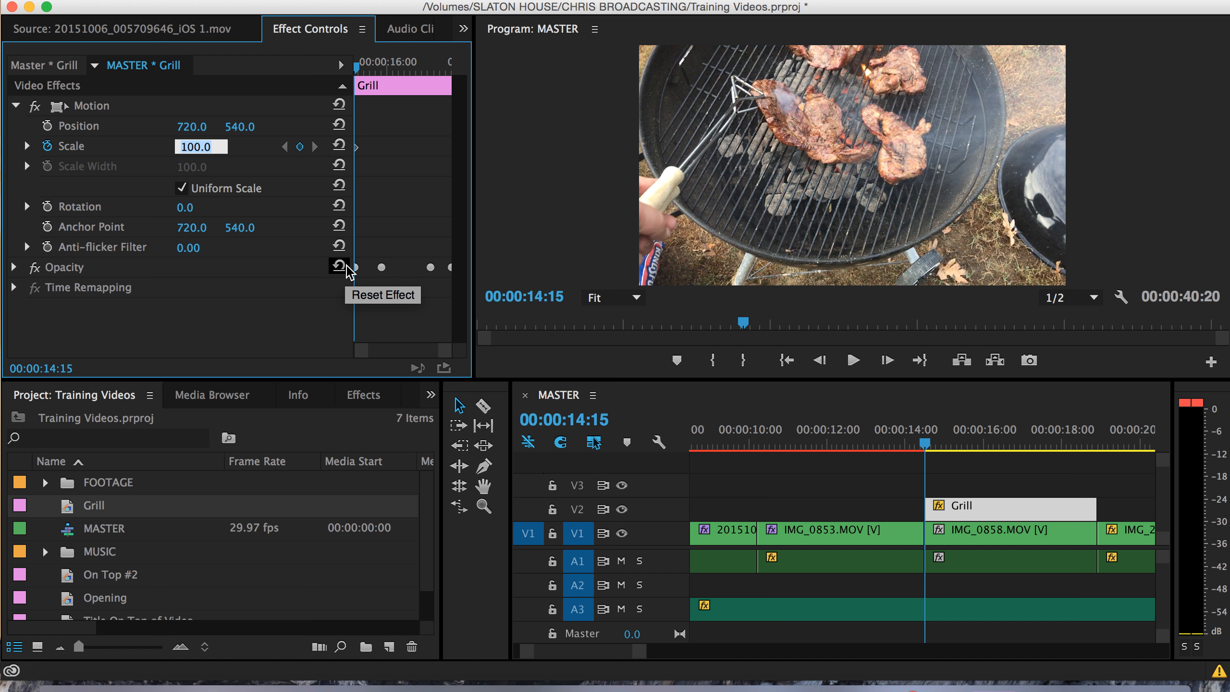
{"action": "type", "text": "30"}
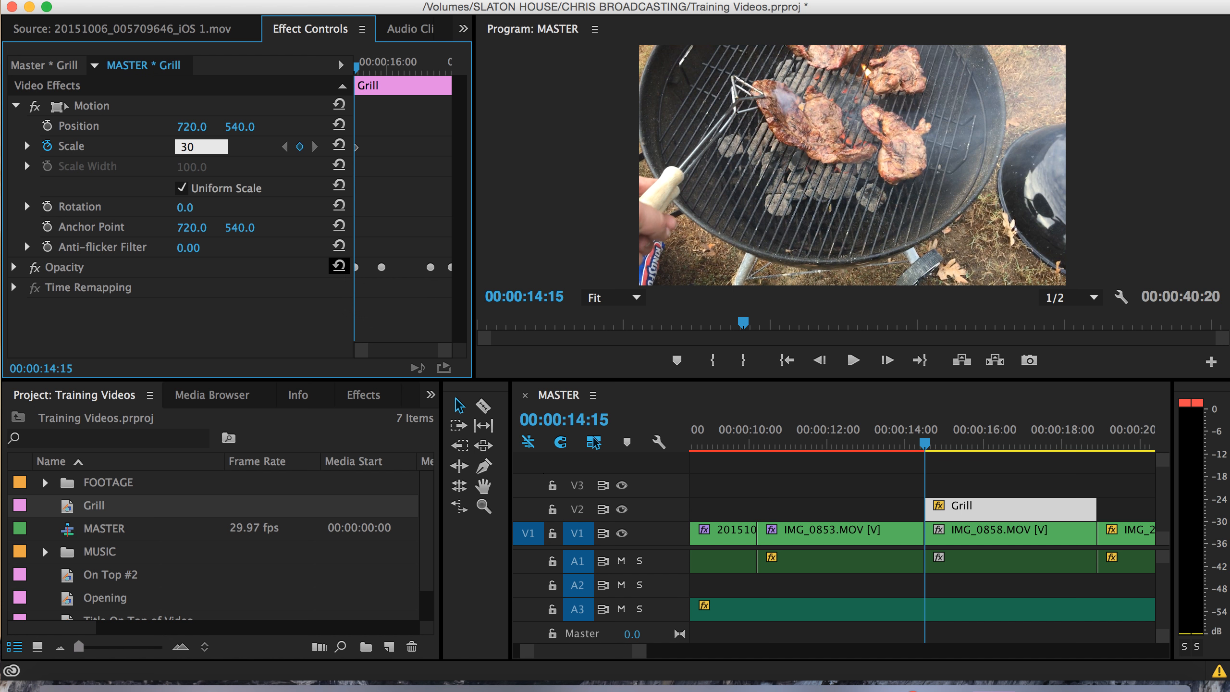
{"action": "key", "text": "Return"}
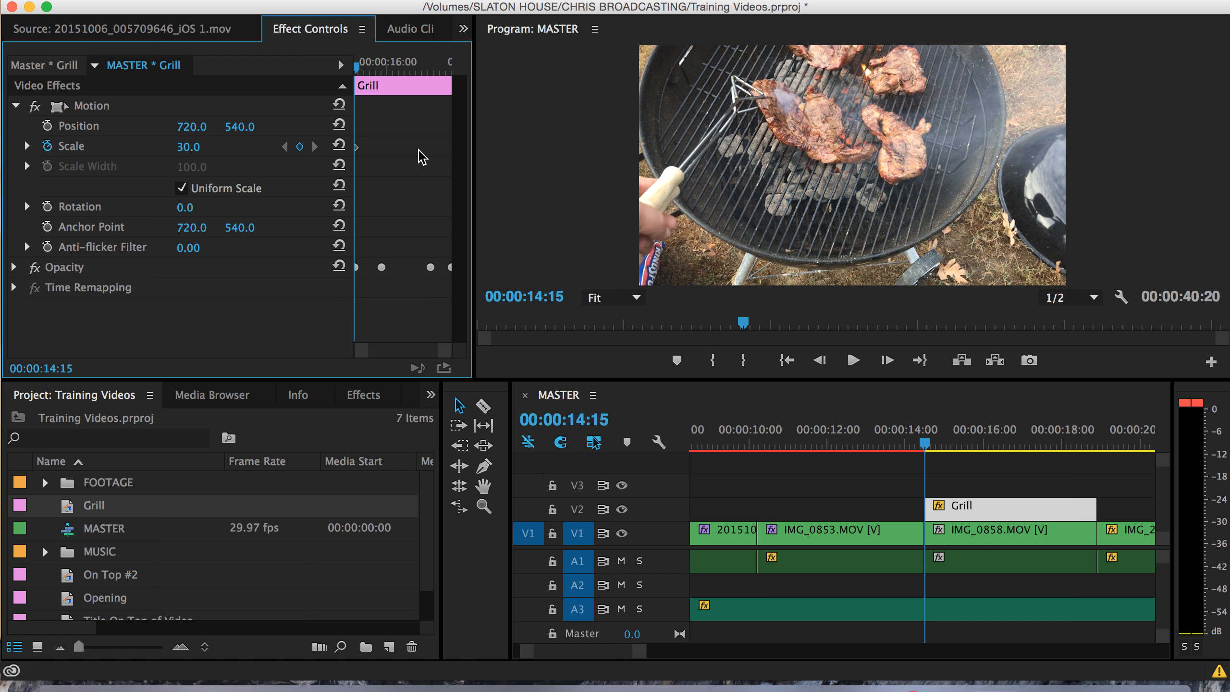
Add a second Scale keyframe on the Grill title at 00:00:16:20 and set its value to 120
{"action": "left_click_drag", "start_coordinate": [924, 443], "coordinate": [1009, 446]}
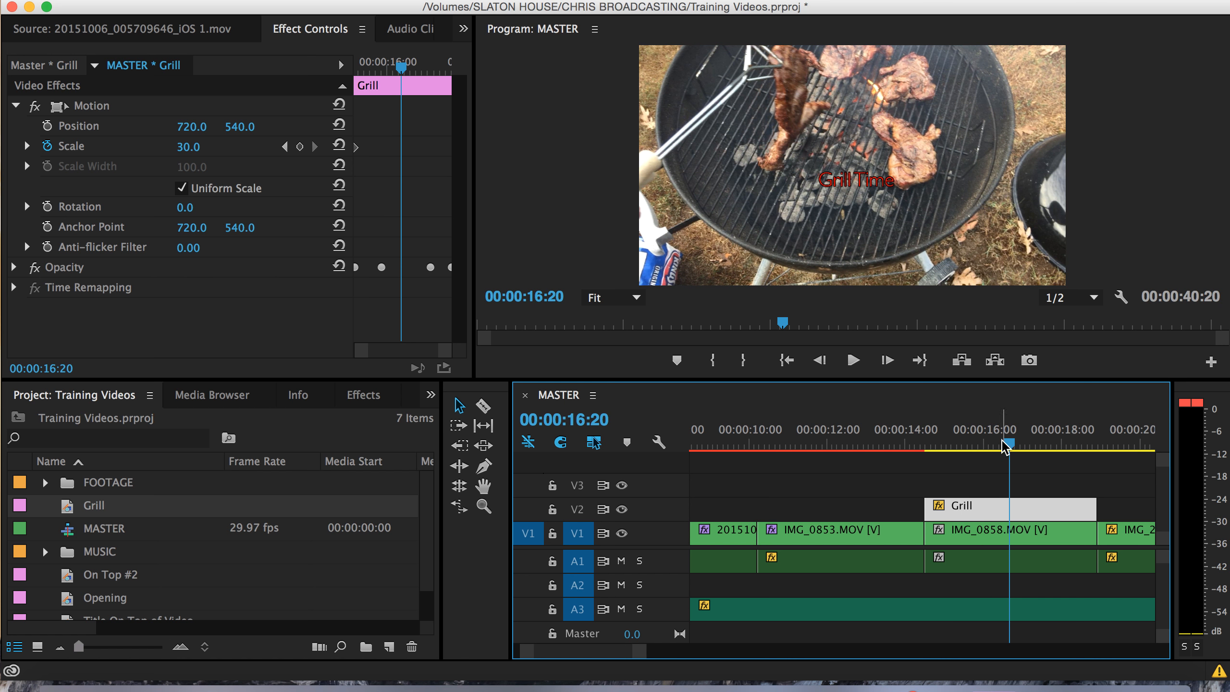
{"action": "left_click", "coordinate": [300, 147]}
{"action": "left_click", "coordinate": [185, 148]}
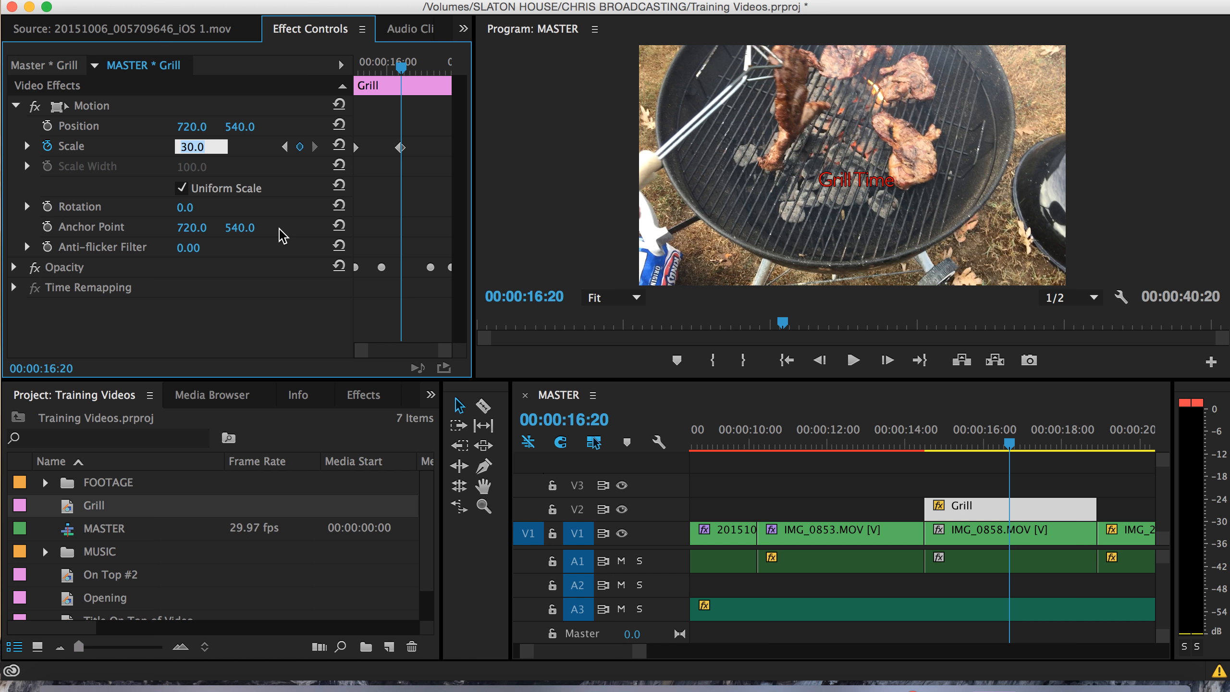
{"action": "type", "text": "120"}
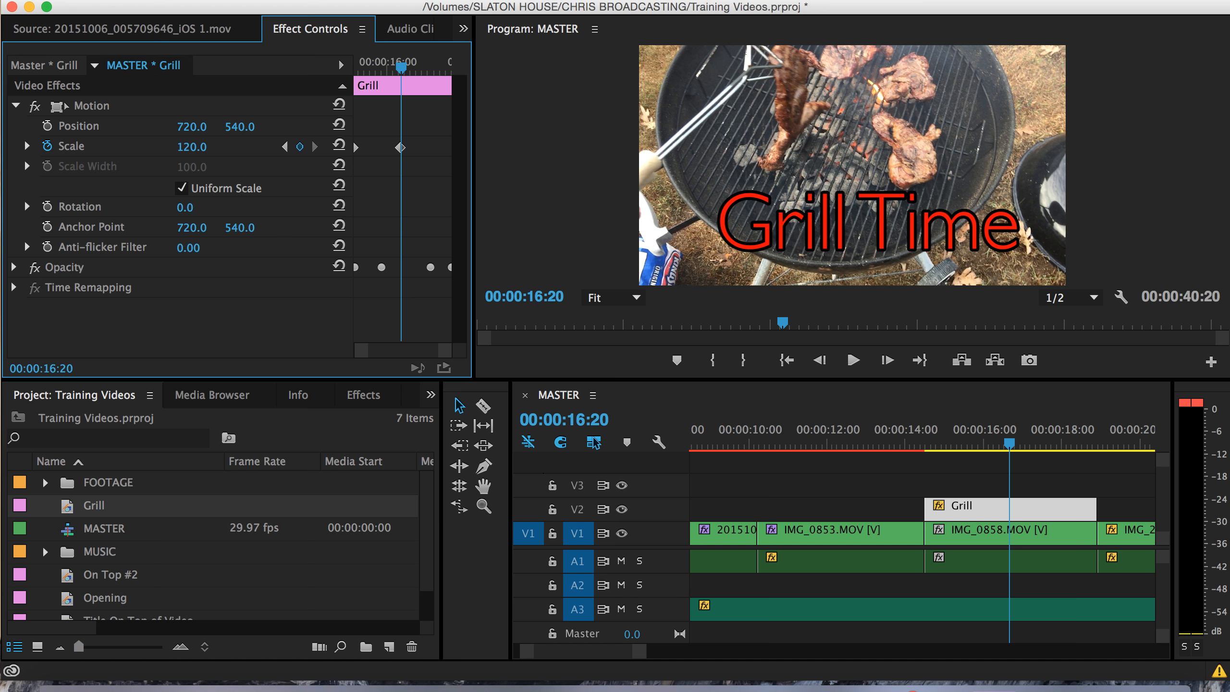
Play the Grill title from its start at 00:00:14:15 to preview the scale animation
{"action": "left_click", "coordinate": [700, 388]}
{"action": "key", "text": "Up"}
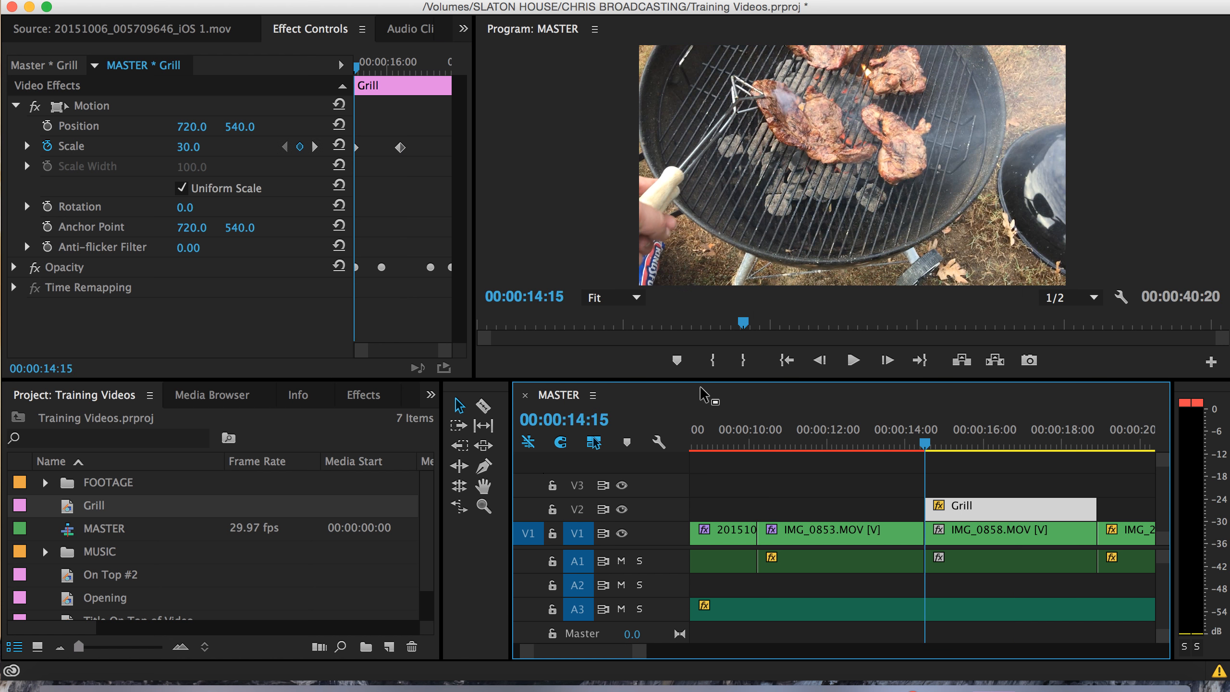
{"action": "key", "text": "space"}
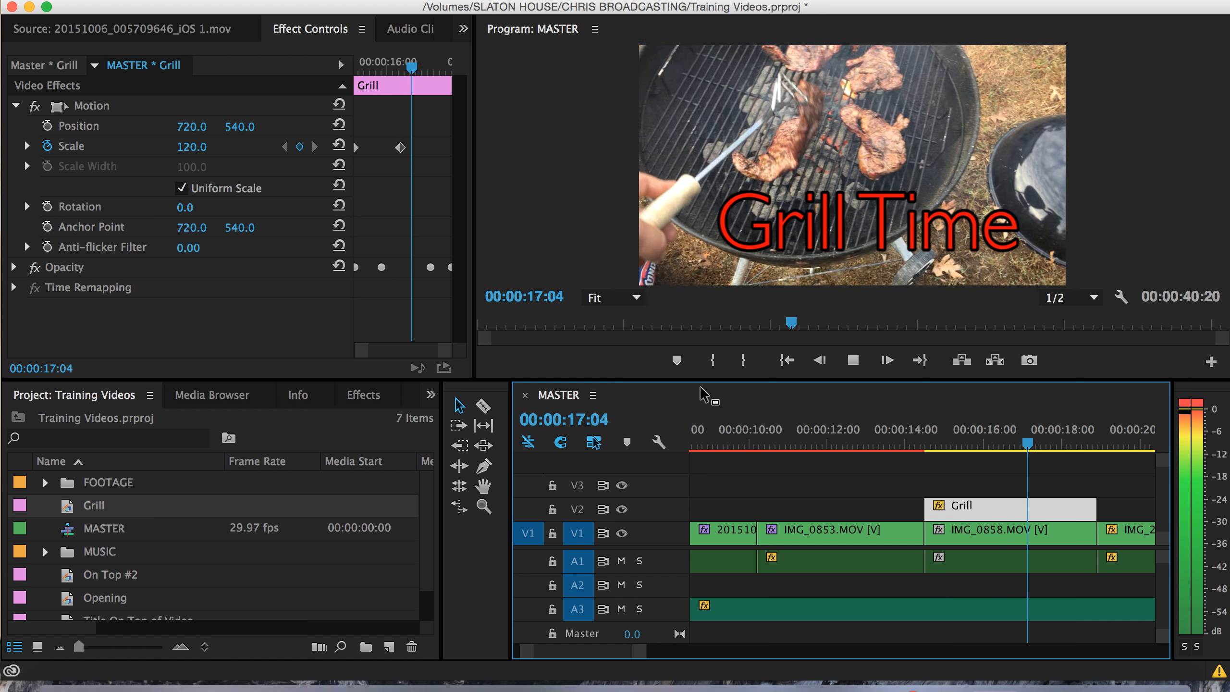
{"action": "key", "text": "space"}
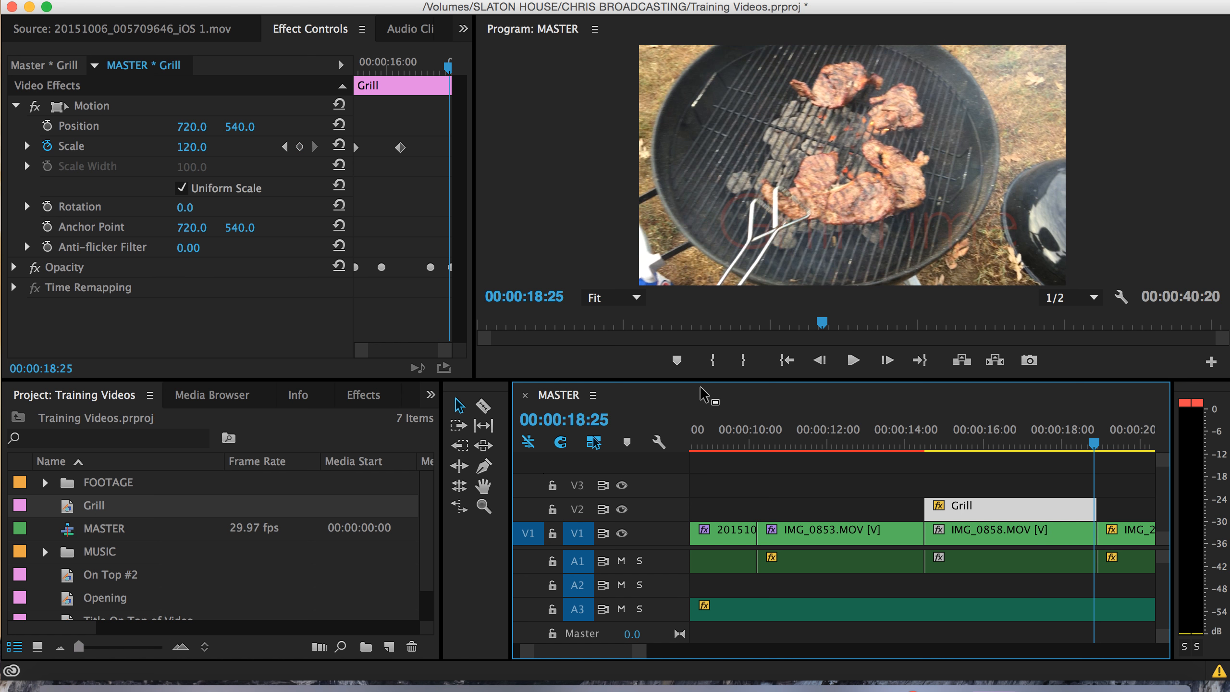
Examine the title's growth frame by frame from 00:00:15:10 to 00:00:16:04
{"action": "left_click_drag", "start_coordinate": [1089, 445], "coordinate": [958, 489]}
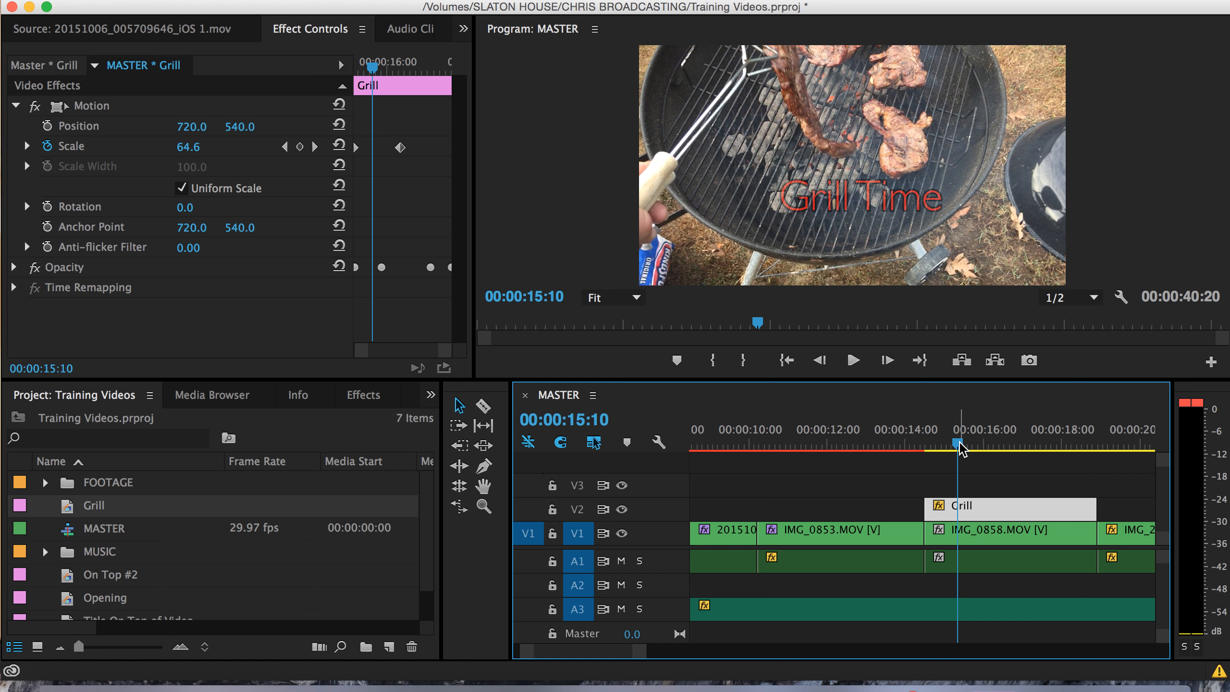
{"action": "key", "text": "Right"}
{"action": "key", "text": "Right"}
{"action": "key", "text": "Right"}
{"action": "key", "text": "Right"}
{"action": "key", "text": "Right"}
{"action": "key", "text": "Right"}
{"action": "key", "text": "Right"}
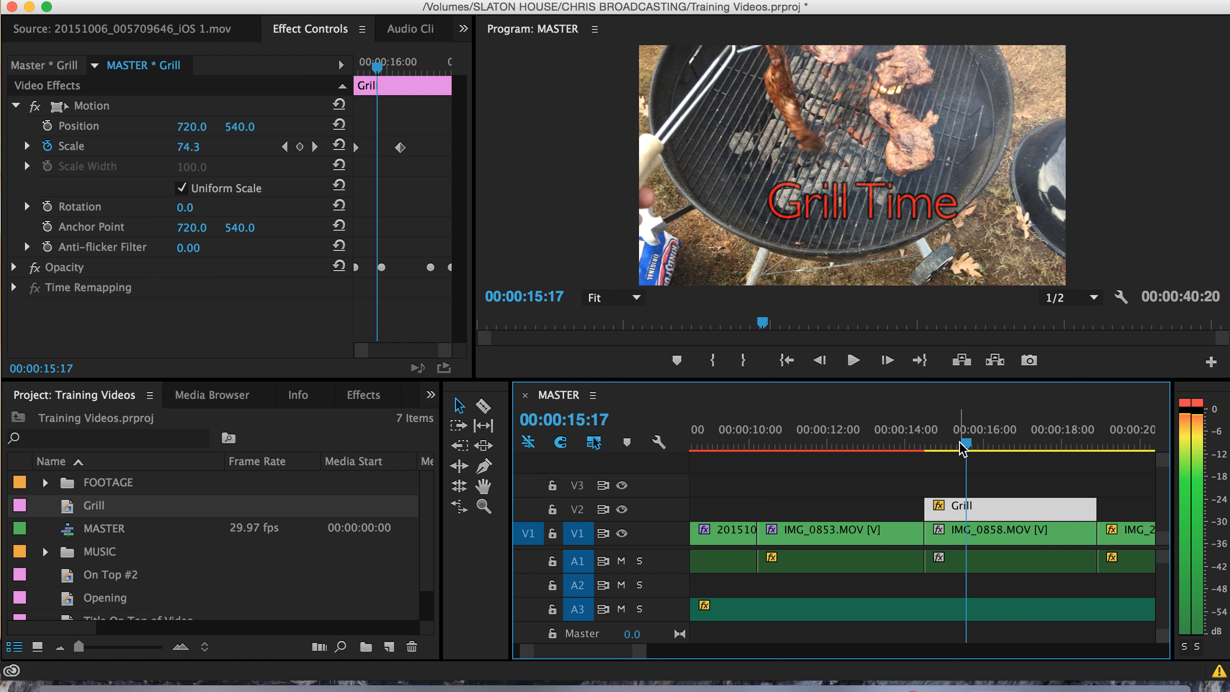
{"action": "key", "text": "Right"}
{"action": "key", "text": "Right"}
{"action": "key", "text": "Right"}
{"action": "key", "text": "Right"}
{"action": "key", "text": "Right"}
{"action": "key", "text": "Right"}
{"action": "key", "text": "Right"}
{"action": "key", "text": "Right"}
{"action": "key", "text": "Right"}
{"action": "key", "text": "Right"}
{"action": "key", "text": "Right"}
{"action": "key", "text": "Right"}
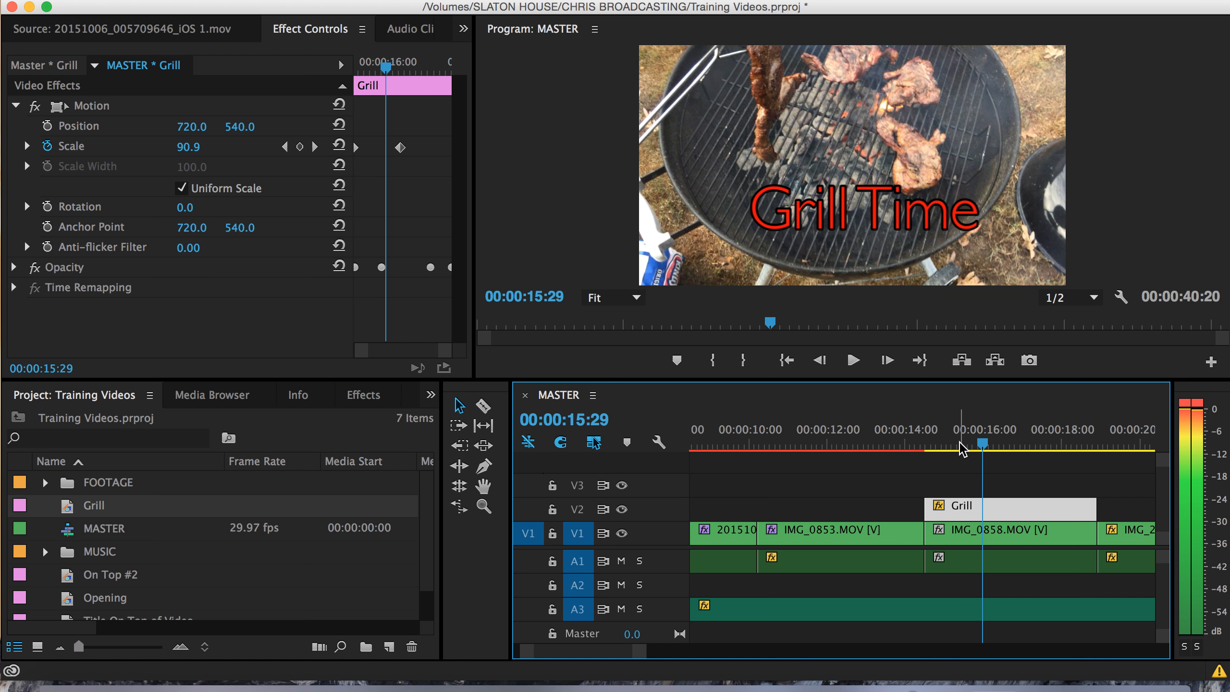
{"action": "key", "text": "Right"}
{"action": "key", "text": "Right"}
{"action": "key", "text": "Right"}
{"action": "key", "text": "Right"}
{"action": "key", "text": "Right"}
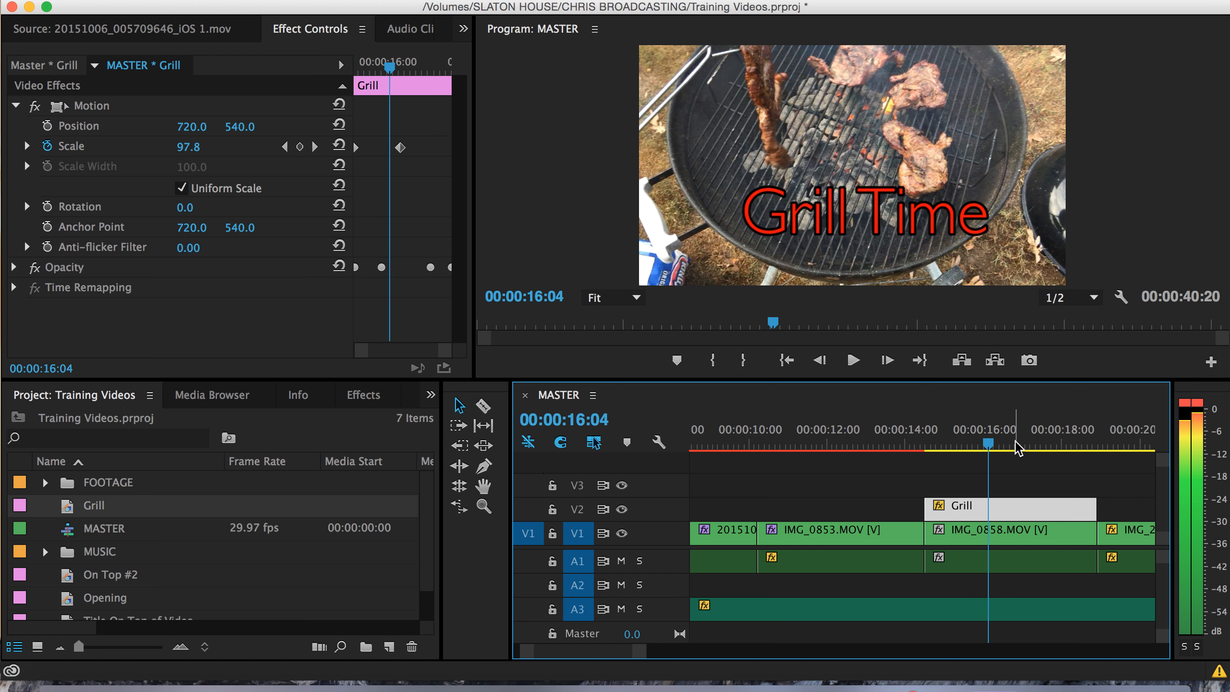
Expand the Opacity settings, go to the third opacity keyframe at 00:00:17:29, and start Position animation there
{"action": "mouse_move", "coordinate": [988, 446]}
{"action": "left_mouse_down"}
{"action": "mouse_move", "coordinate": [951, 446]}
{"action": "mouse_move", "coordinate": [969, 453]}
{"action": "left_mouse_up"}
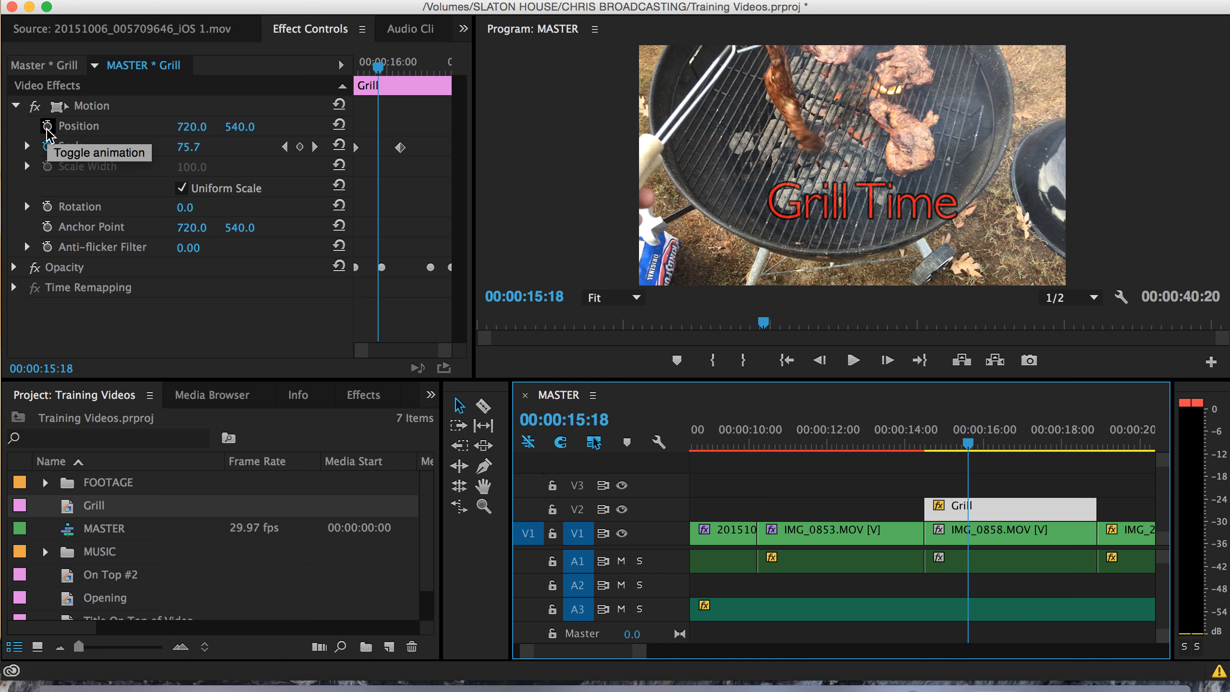
{"action": "left_click", "coordinate": [967, 441]}
{"action": "left_click_drag", "start_coordinate": [968, 443], "coordinate": [1044, 466]}
{"action": "left_click", "coordinate": [14, 267]}
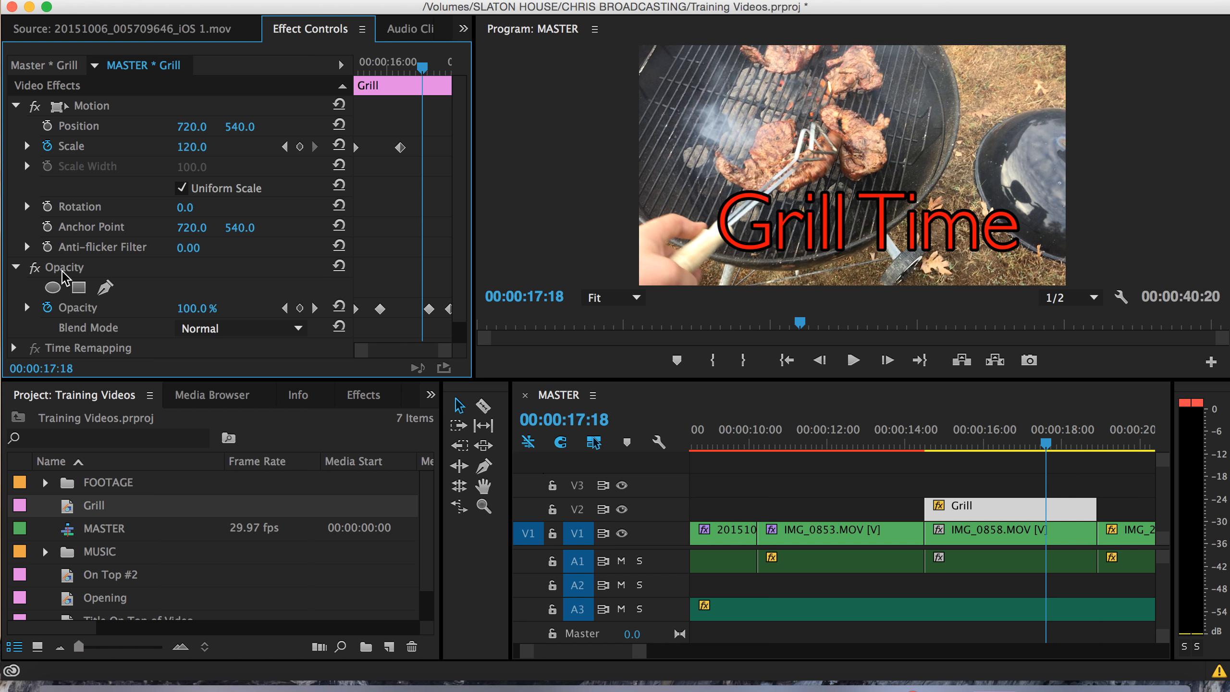
{"action": "left_click", "coordinate": [315, 308]}
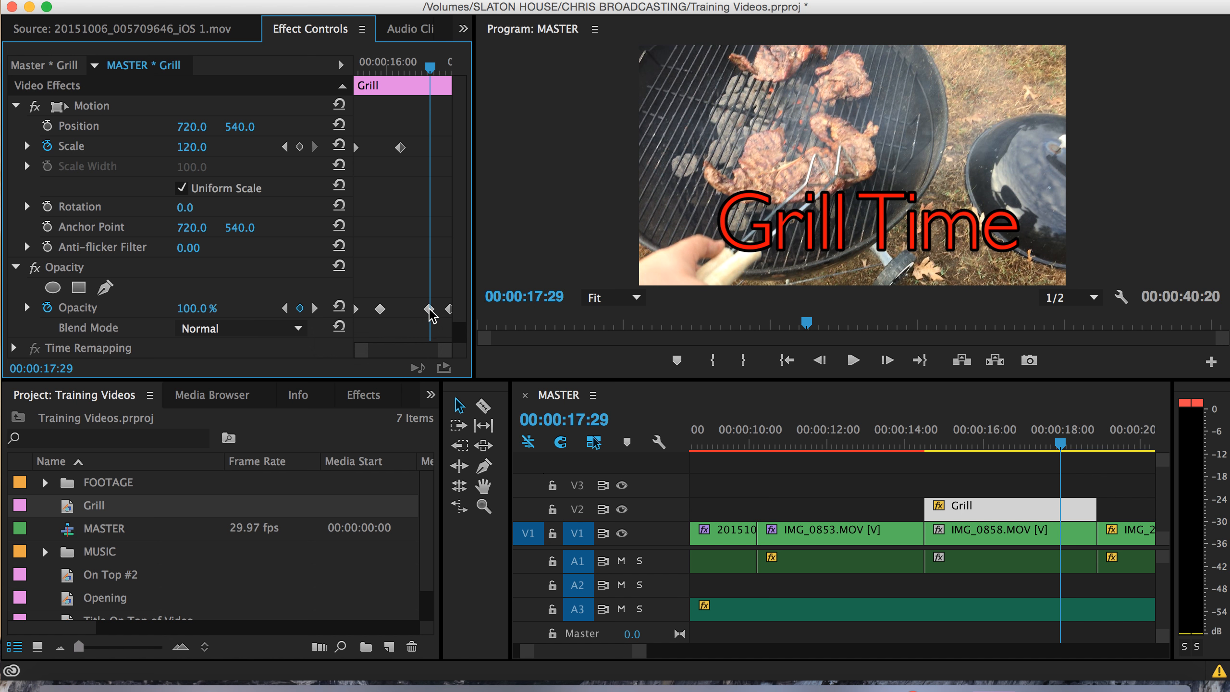
{"action": "left_click", "coordinate": [52, 127]}
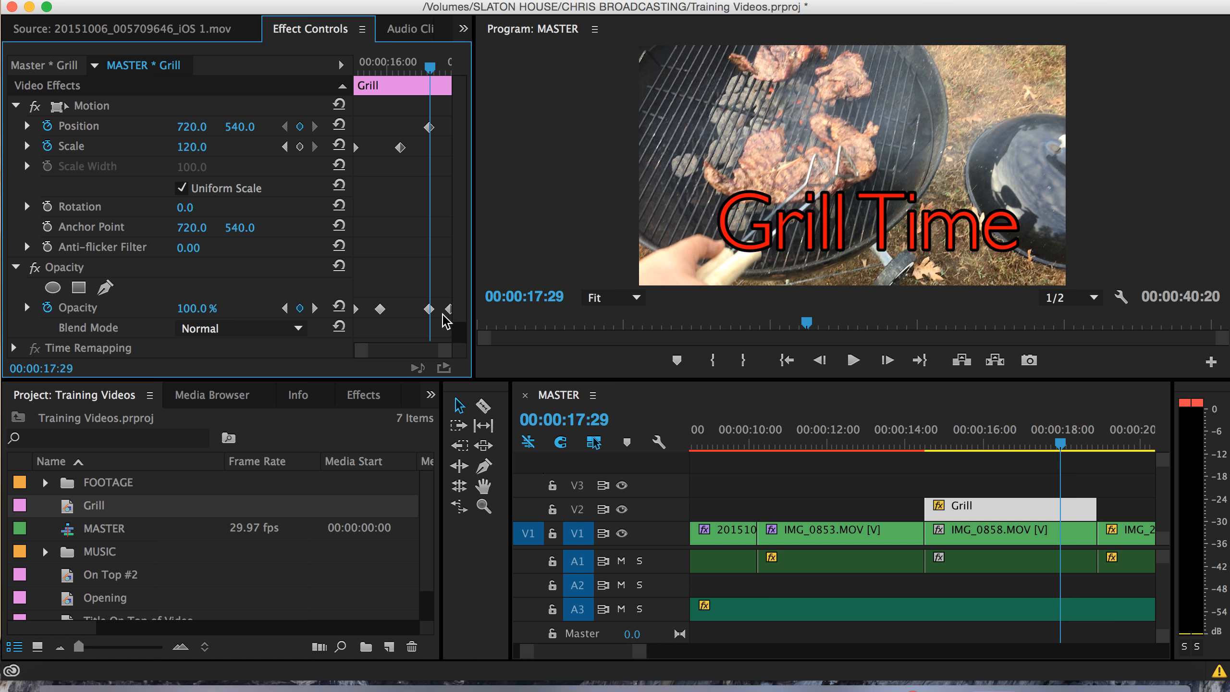
At the last opacity keyframe, 00:00:18:27, temporarily disable Opacity, set the title's horizontal Position to 1895, and re-enable Opacity
{"action": "left_click", "coordinate": [315, 308]}
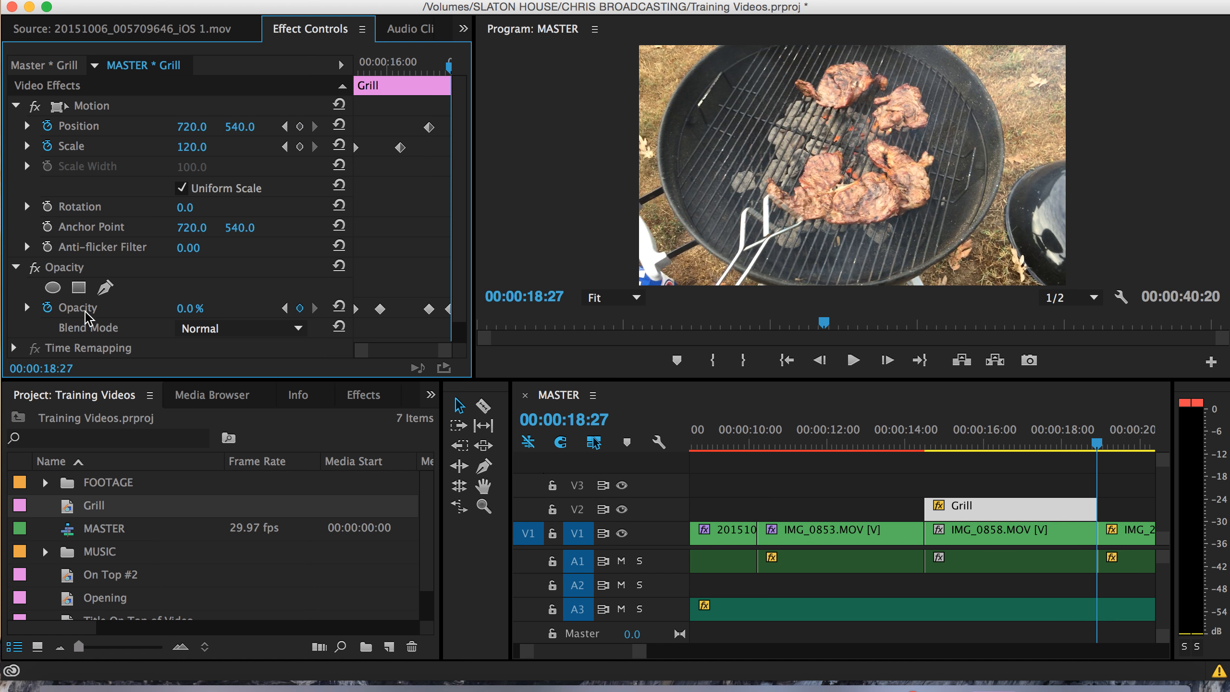
{"action": "left_click", "coordinate": [34, 268]}
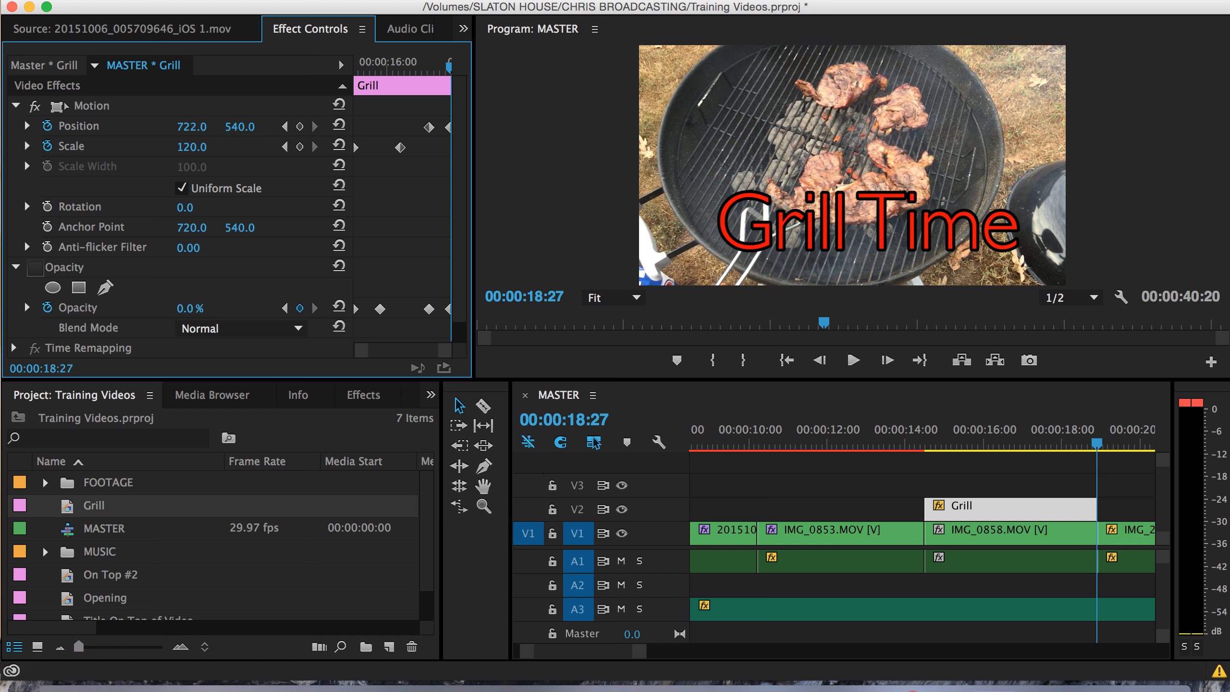
{"action": "mouse_move", "coordinate": [191, 126]}
{"action": "left_mouse_down"}
{"action": "mouse_move", "coordinate": [419, 126]}
{"action": "mouse_move", "coordinate": [172, 130]}
{"action": "left_mouse_up"}
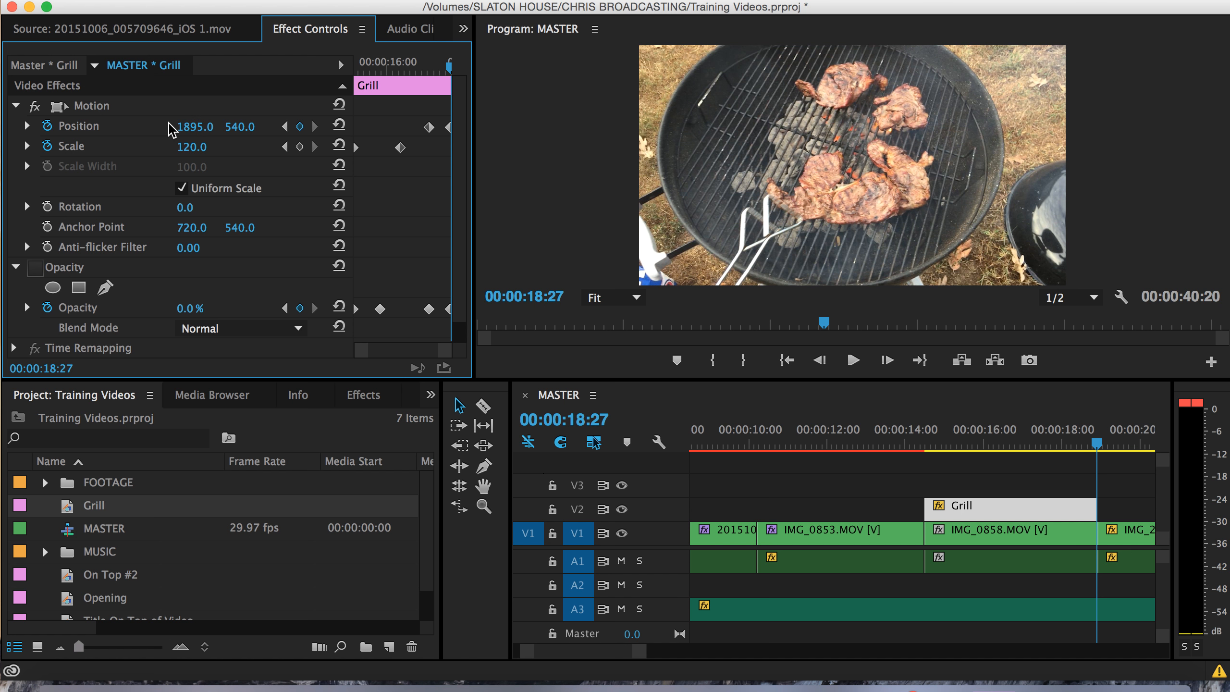
{"action": "left_click", "coordinate": [287, 126]}
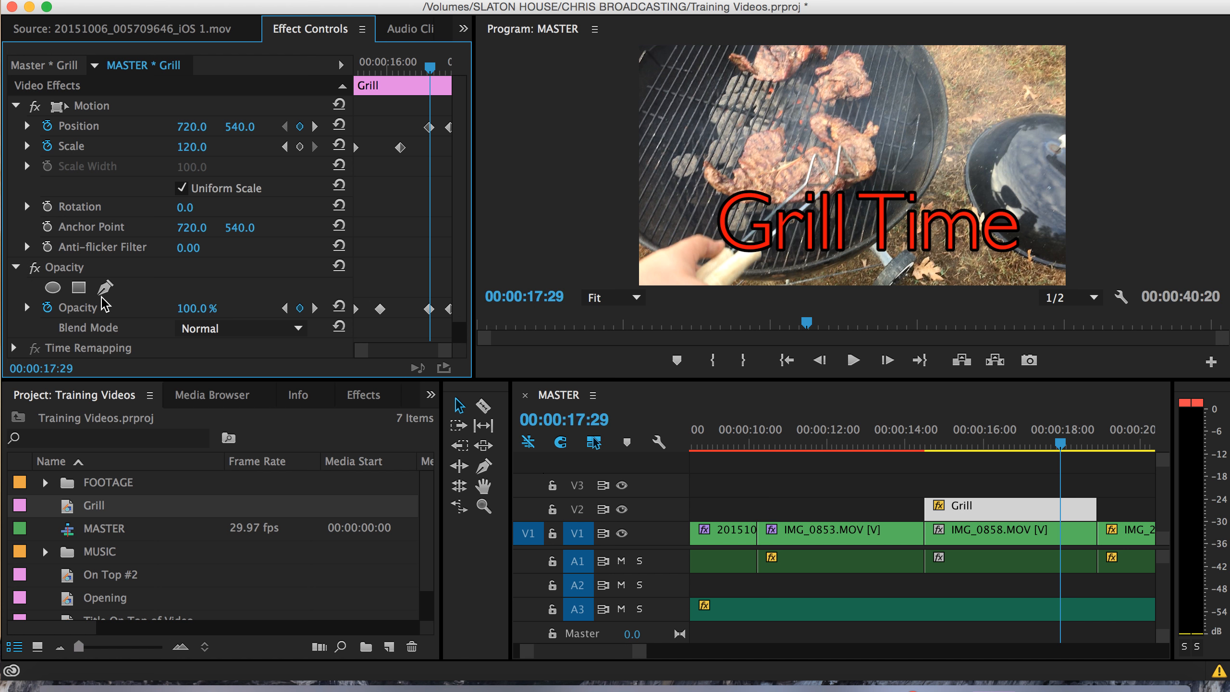
Play the Grill title from its start twice to review the scale, position and opacity animation, stopping at 00:00:18:23
{"action": "key", "text": "shift+3"}
{"action": "key", "text": "Up"}
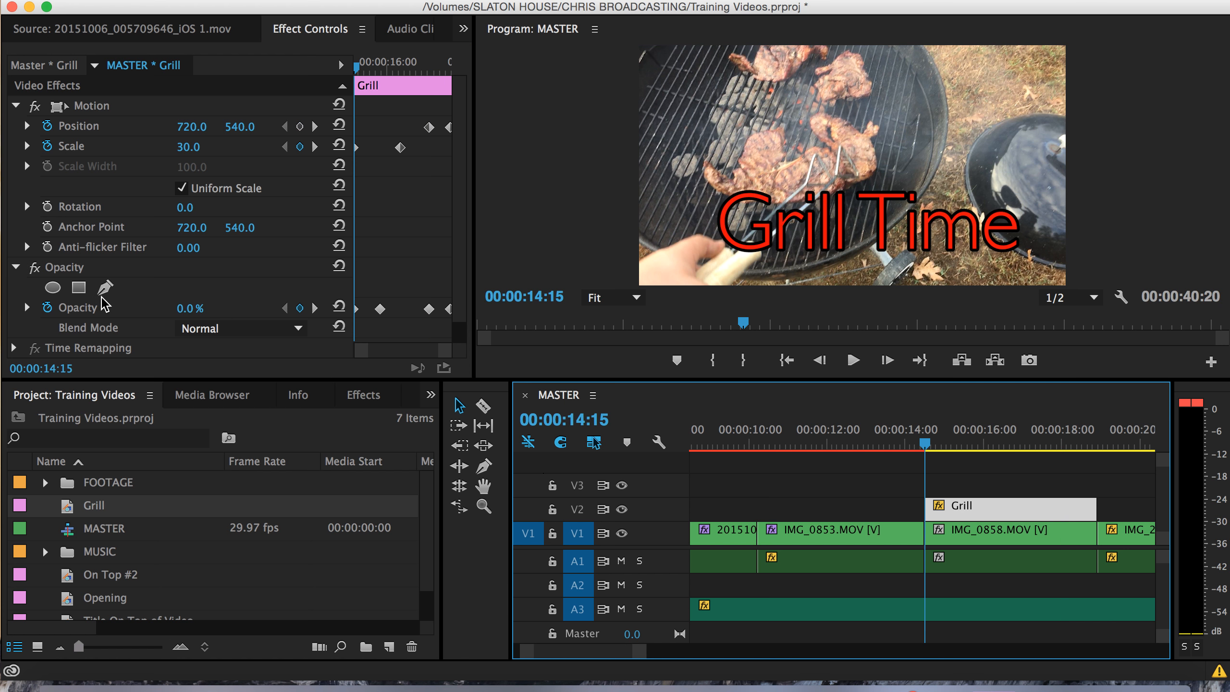
{"action": "key", "text": "space"}
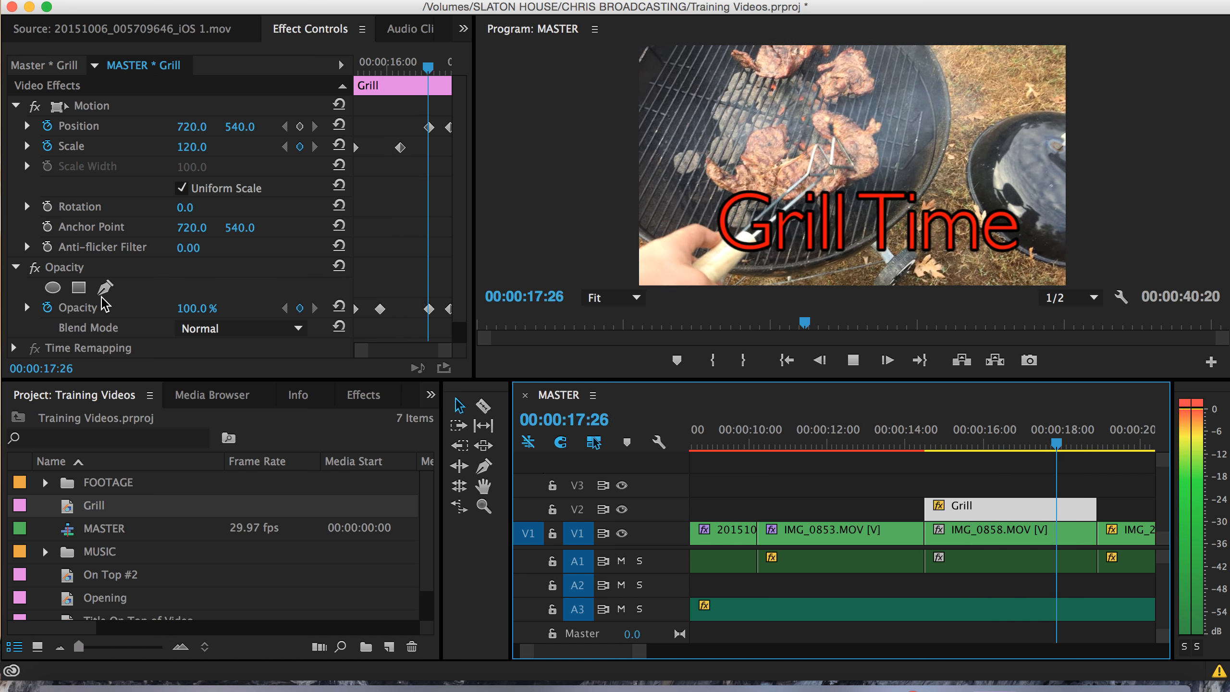
{"action": "key", "text": "space"}
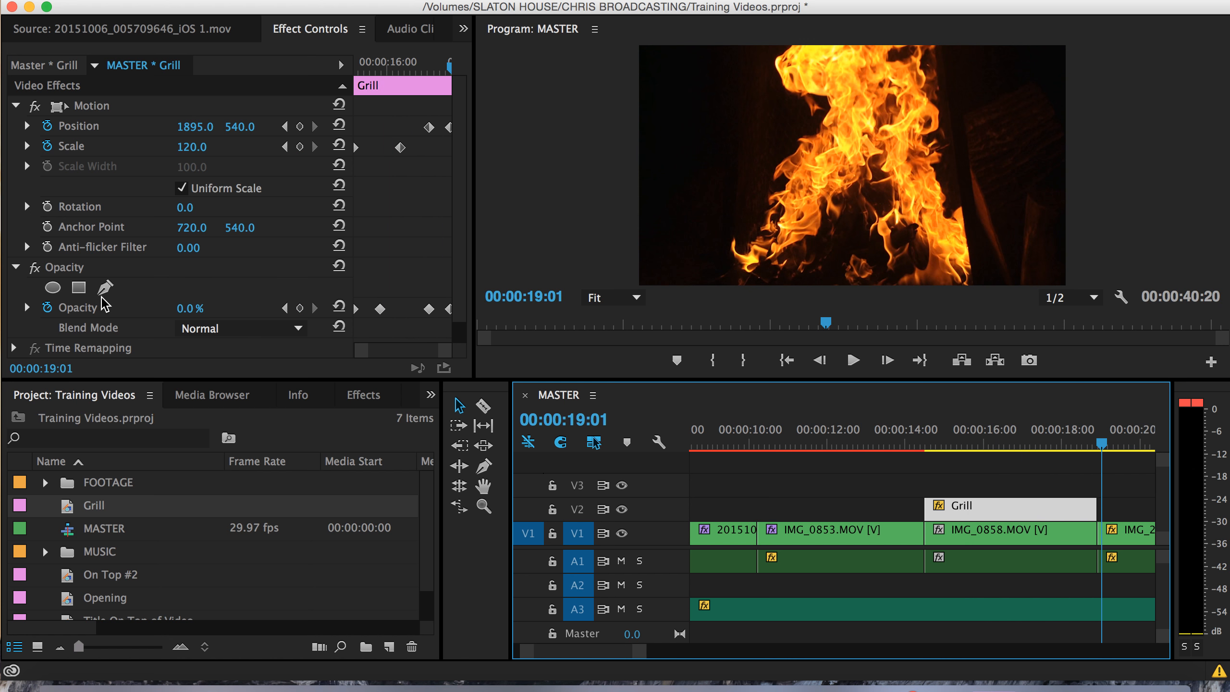
{"action": "key", "text": "Left"}
{"action": "key", "text": "Left"}
{"action": "key", "text": "Left"}
{"action": "key", "text": "Up"}
{"action": "key", "text": "space"}
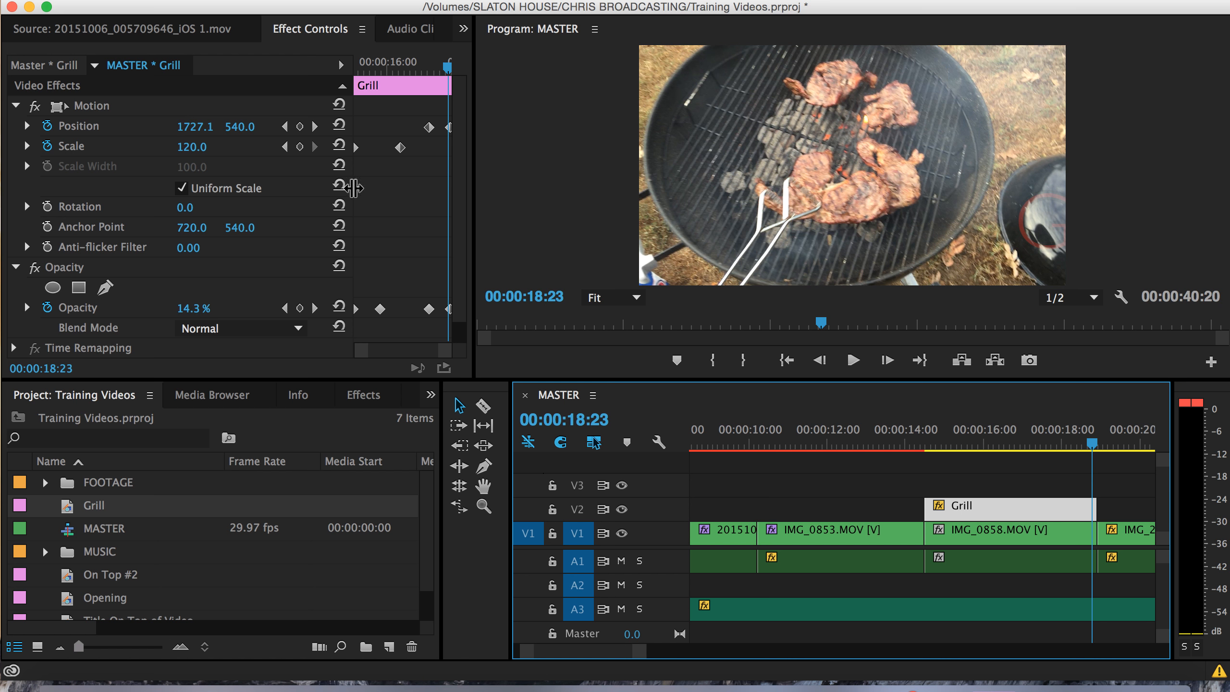
{"action": "left_click", "coordinate": [15, 106]}
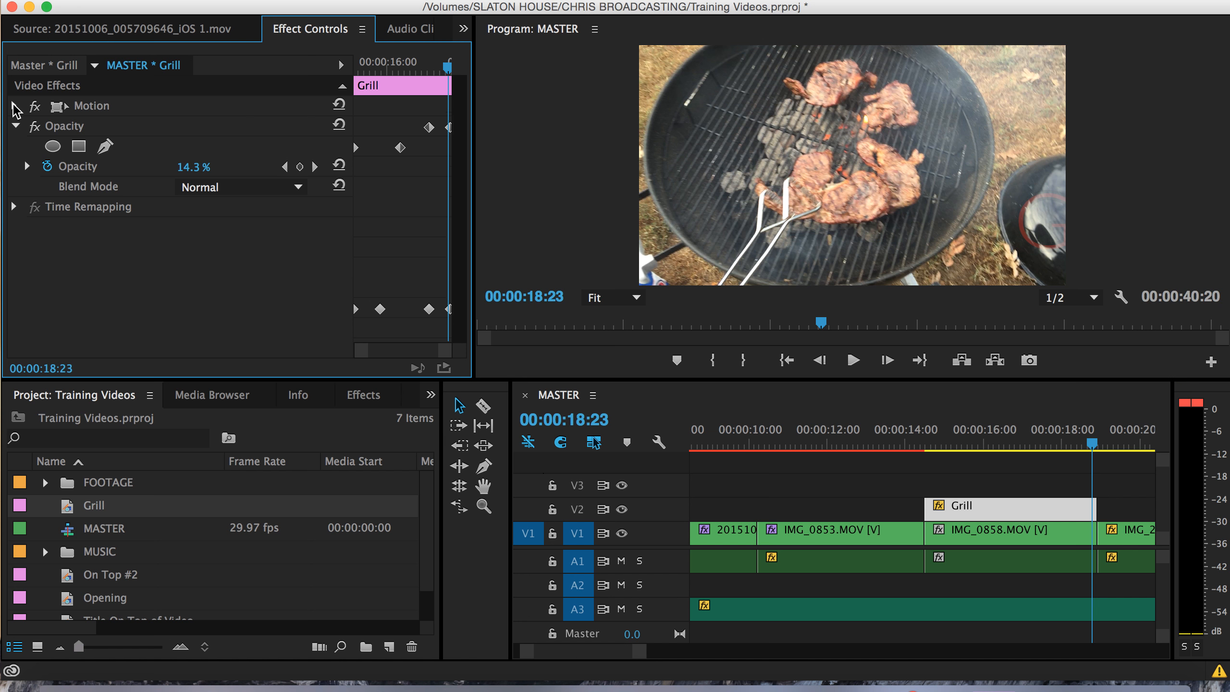
{"action": "left_click", "coordinate": [14, 106]}
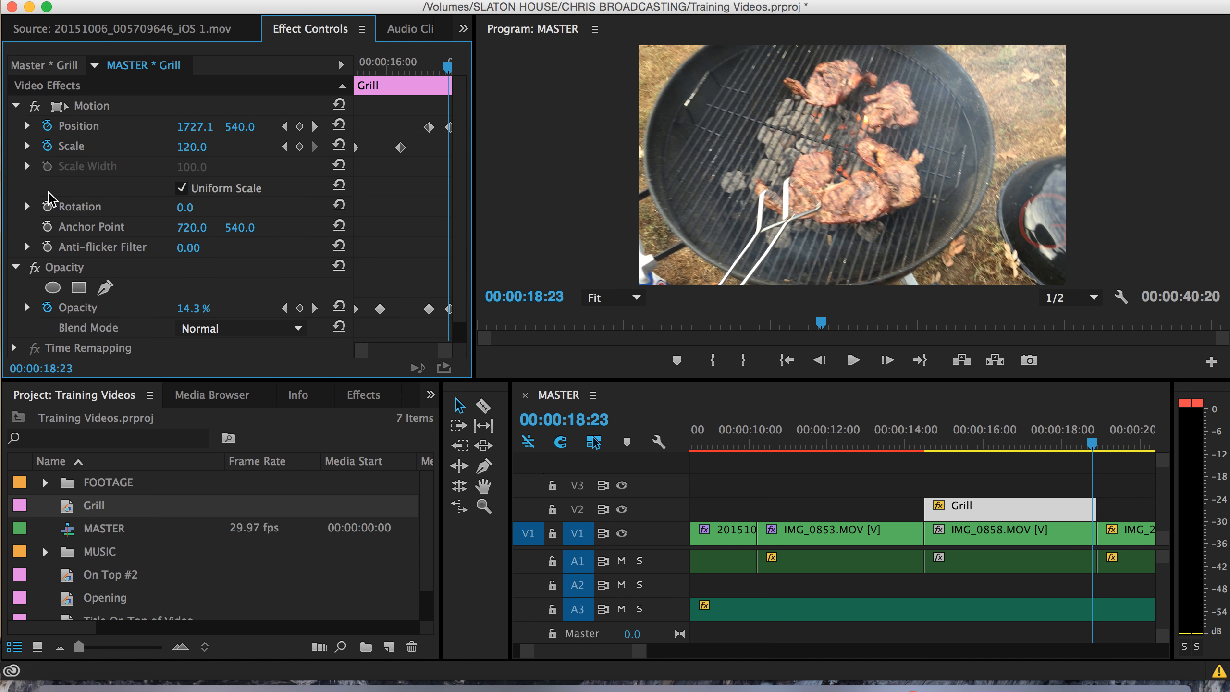
Select the IMG_2021.MOV clip on track V1 and place the playhead at its start, 00:00:21:24
{"action": "left_click", "coordinate": [1000, 576], "text": "shift"}
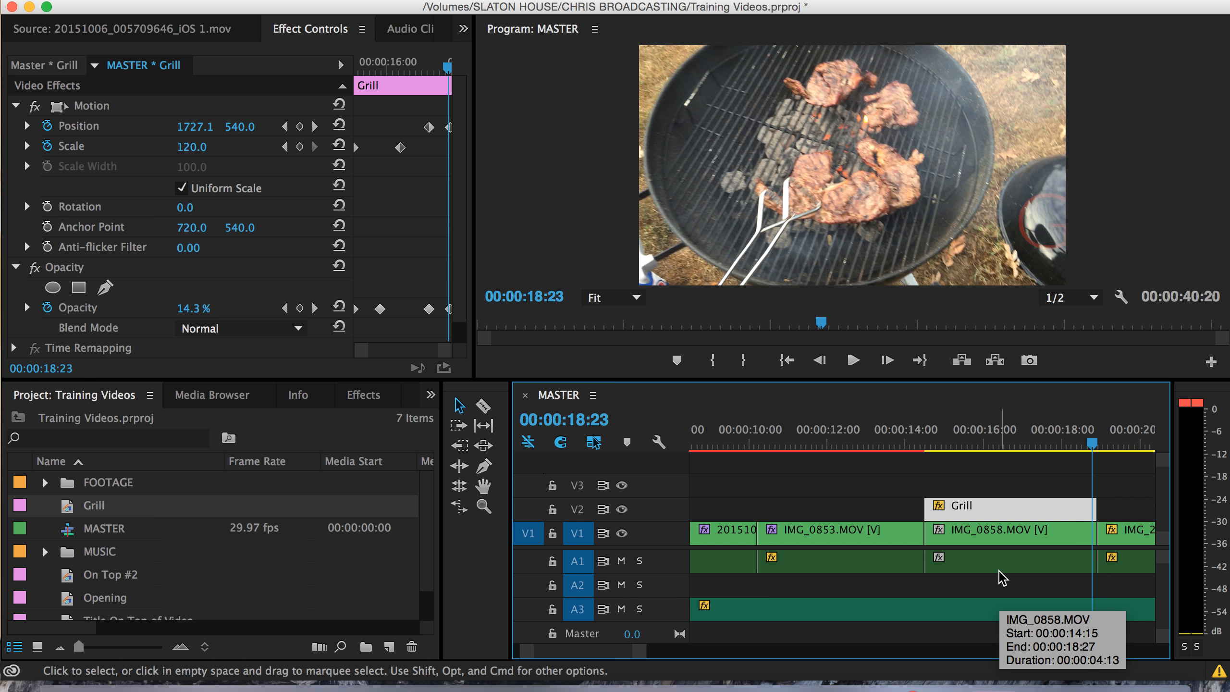
{"action": "key", "text": "minus"}
{"action": "key", "text": "minus"}
{"action": "key", "text": "minus"}
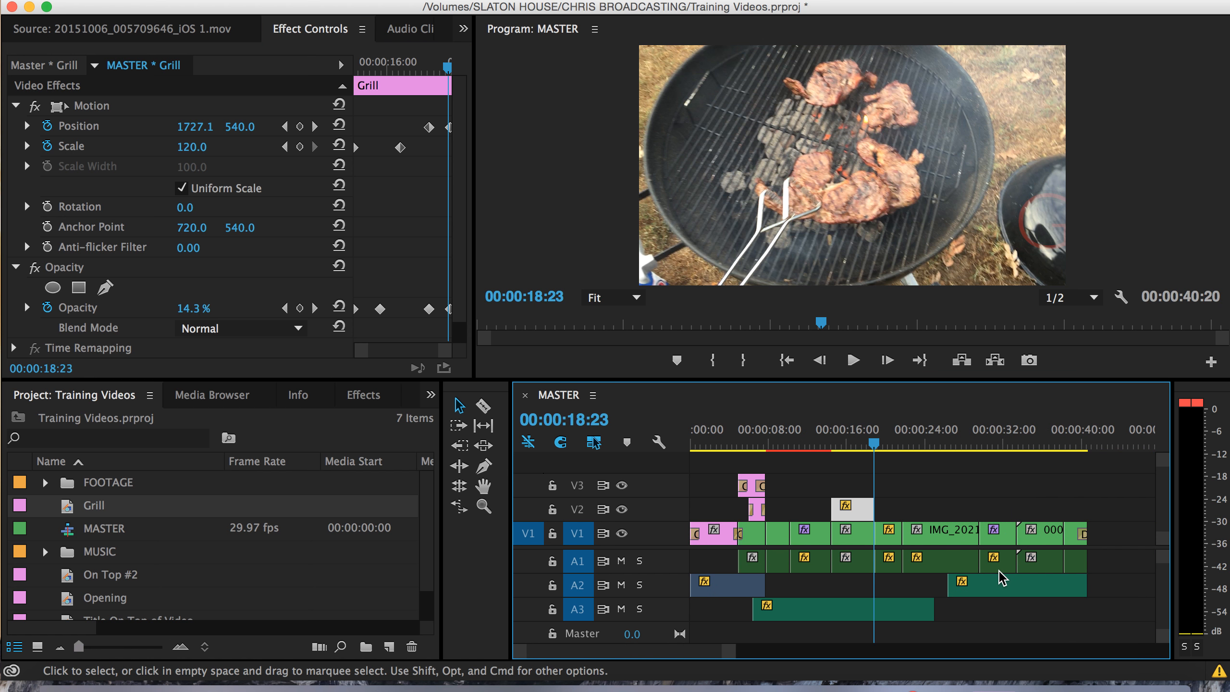
{"action": "left_click_drag", "start_coordinate": [928, 428], "coordinate": [904, 455]}
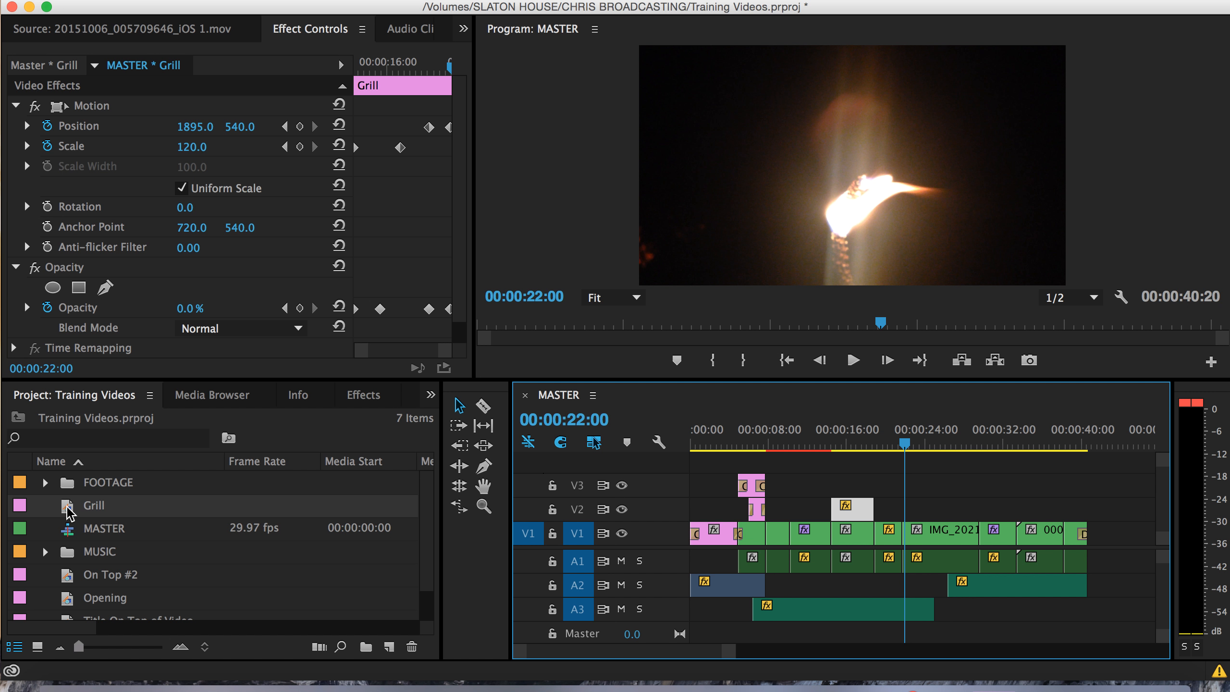
{"action": "left_click", "coordinate": [922, 444]}
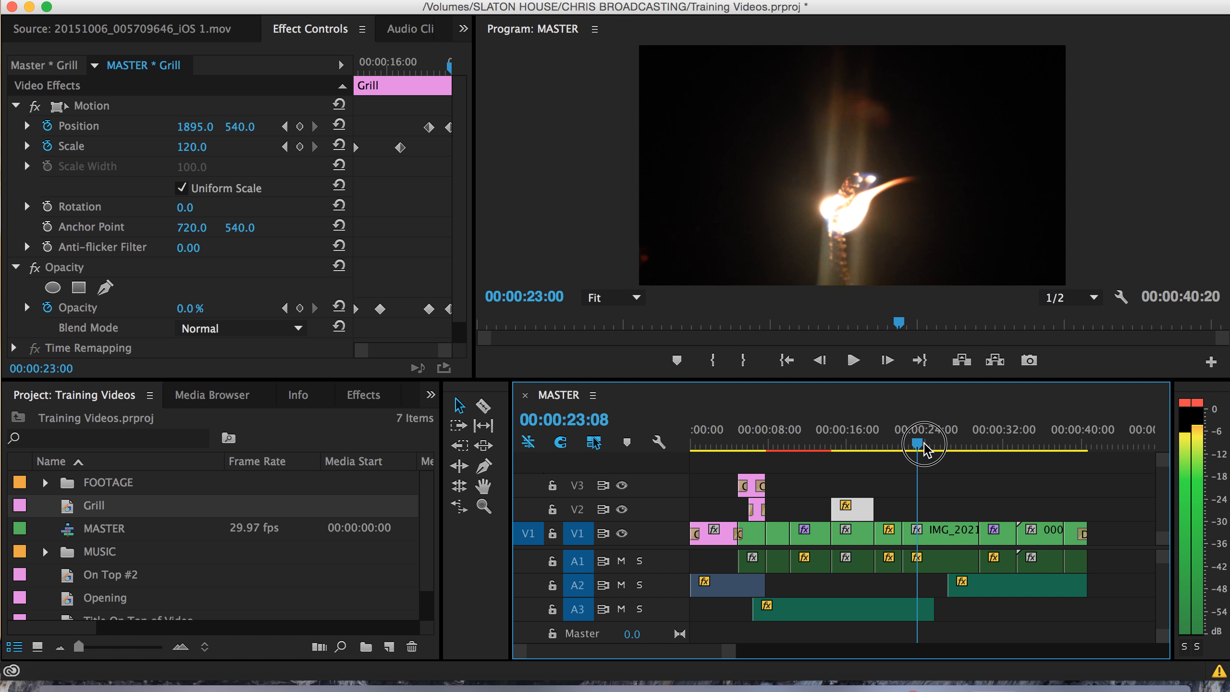
{"action": "mouse_move", "coordinate": [923, 444]}
{"action": "left_mouse_down"}
{"action": "mouse_move", "coordinate": [937, 445]}
{"action": "mouse_move", "coordinate": [910, 448]}
{"action": "mouse_move", "coordinate": [923, 452]}
{"action": "left_mouse_up"}
{"action": "left_click", "coordinate": [941, 535]}
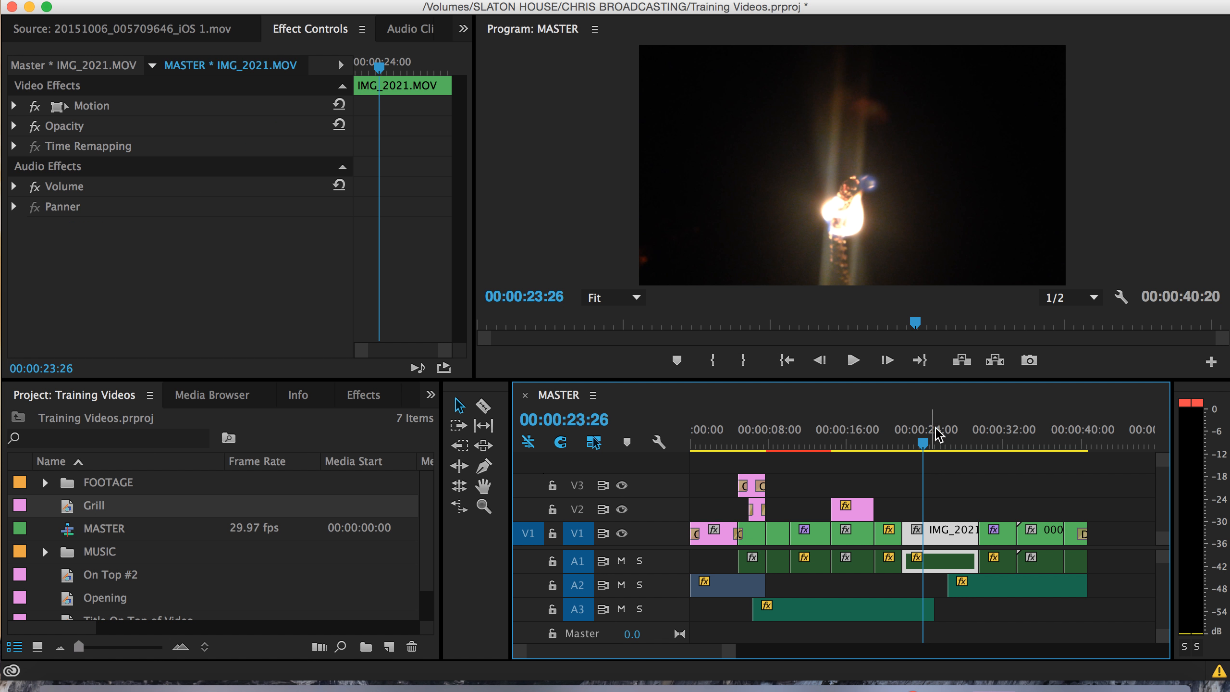
{"action": "left_click", "coordinate": [910, 444]}
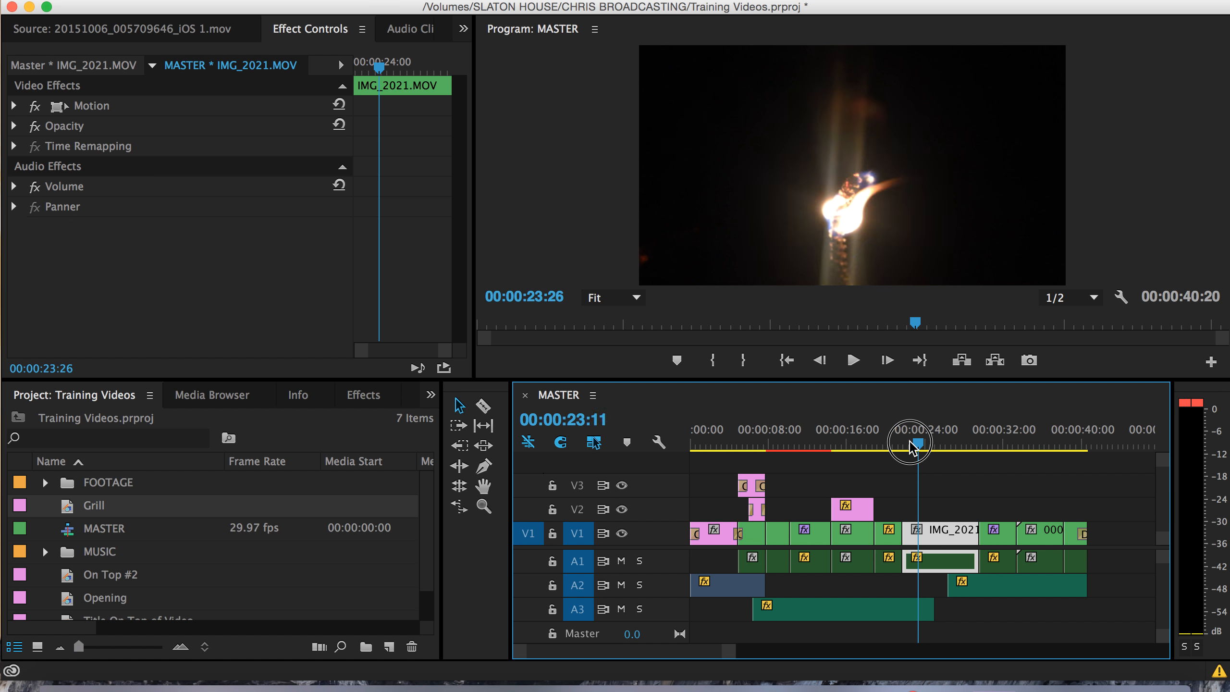
{"action": "left_click_drag", "start_coordinate": [910, 447], "coordinate": [902, 454]}
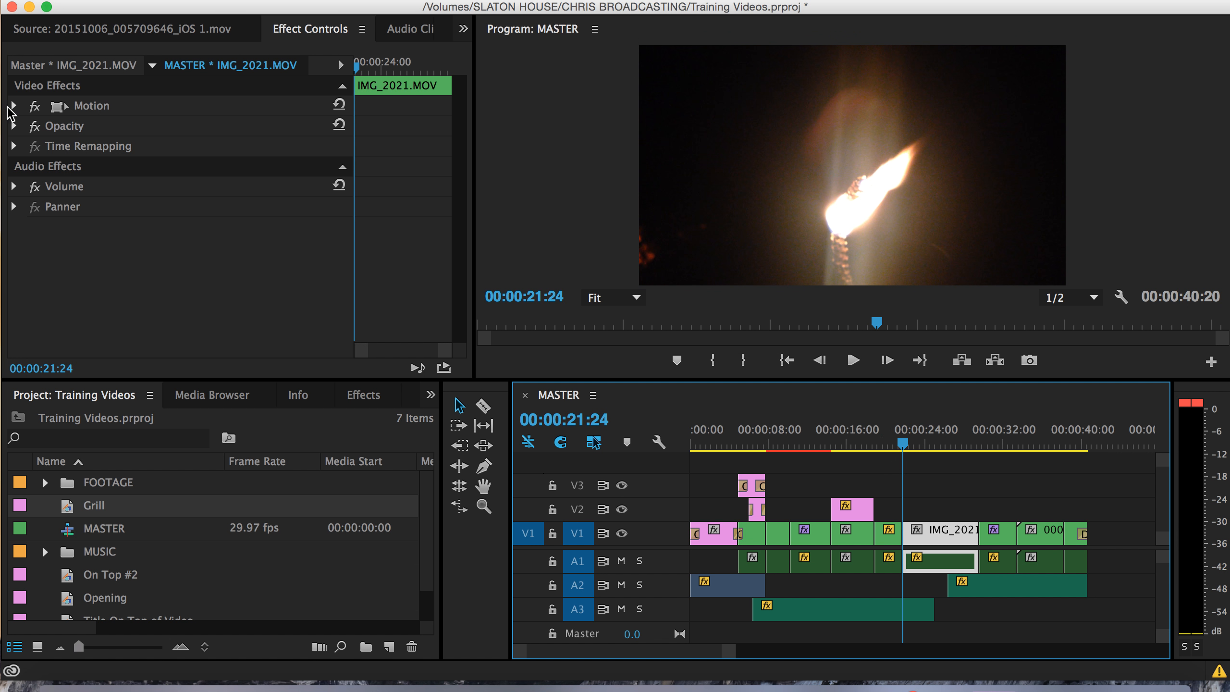
Expand the clip's Motion settings, start Position animation at 00:00:21:24, and set the vertical Position to 1600
{"action": "left_click", "coordinate": [13, 107]}
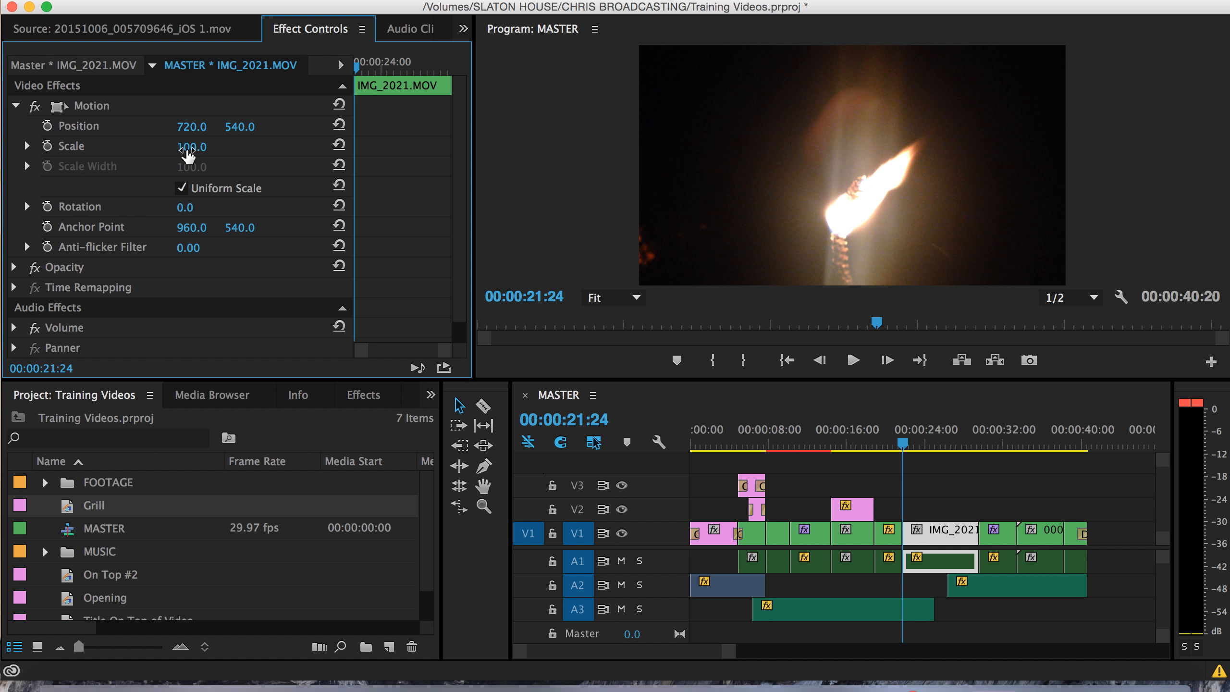
{"action": "mouse_move", "coordinate": [187, 150]}
{"action": "left_mouse_down"}
{"action": "mouse_move", "coordinate": [449, 150]}
{"action": "mouse_move", "coordinate": [147, 151]}
{"action": "mouse_move", "coordinate": [188, 150]}
{"action": "left_mouse_up"}
{"action": "left_click", "coordinate": [48, 132]}
{"action": "left_click_drag", "start_coordinate": [240, 137], "coordinate": [512, 140]}
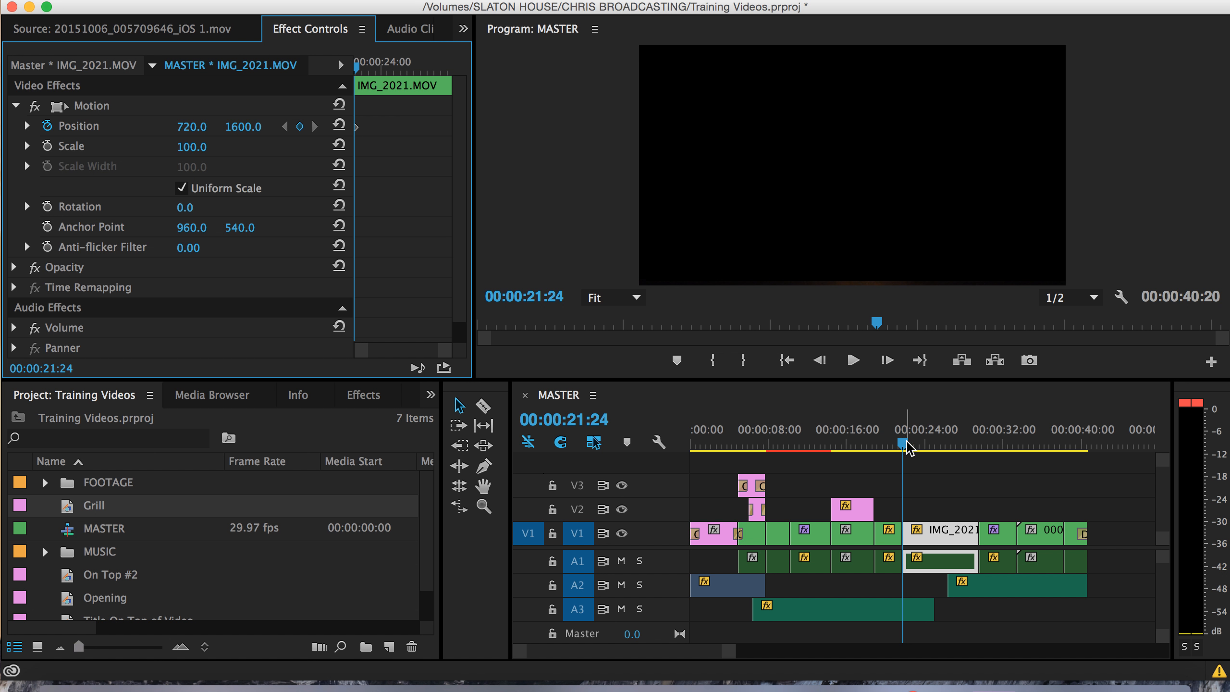
Add a Position keyframe at 00:00:24:29 with the vertical value set to 536, and play the clip from its start
{"action": "left_click_drag", "start_coordinate": [911, 443], "coordinate": [936, 448]}
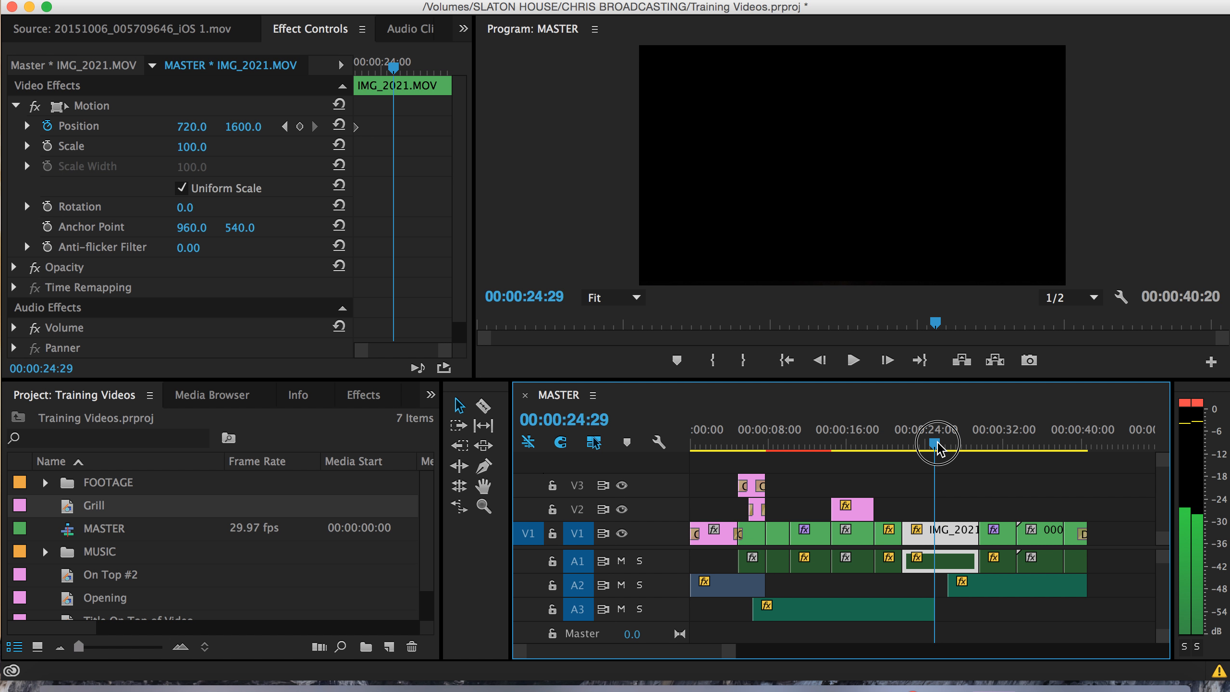
{"action": "left_click", "coordinate": [299, 127]}
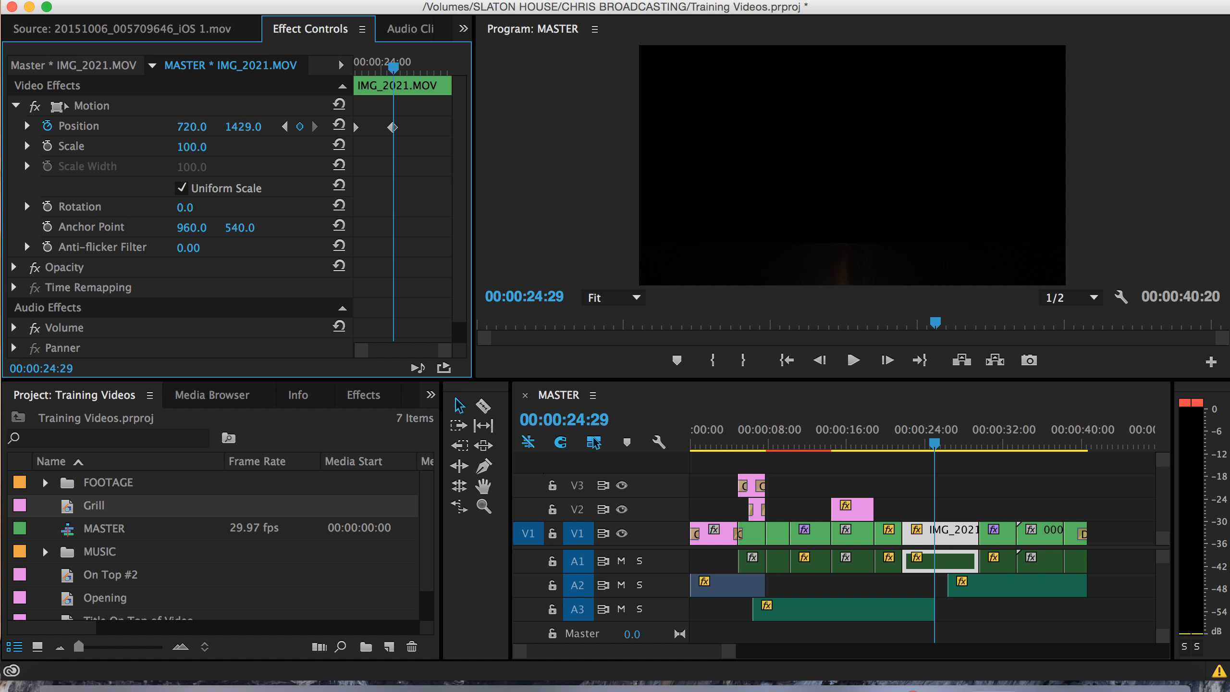
{"action": "left_click_drag", "start_coordinate": [242, 126], "coordinate": [116, 126]}
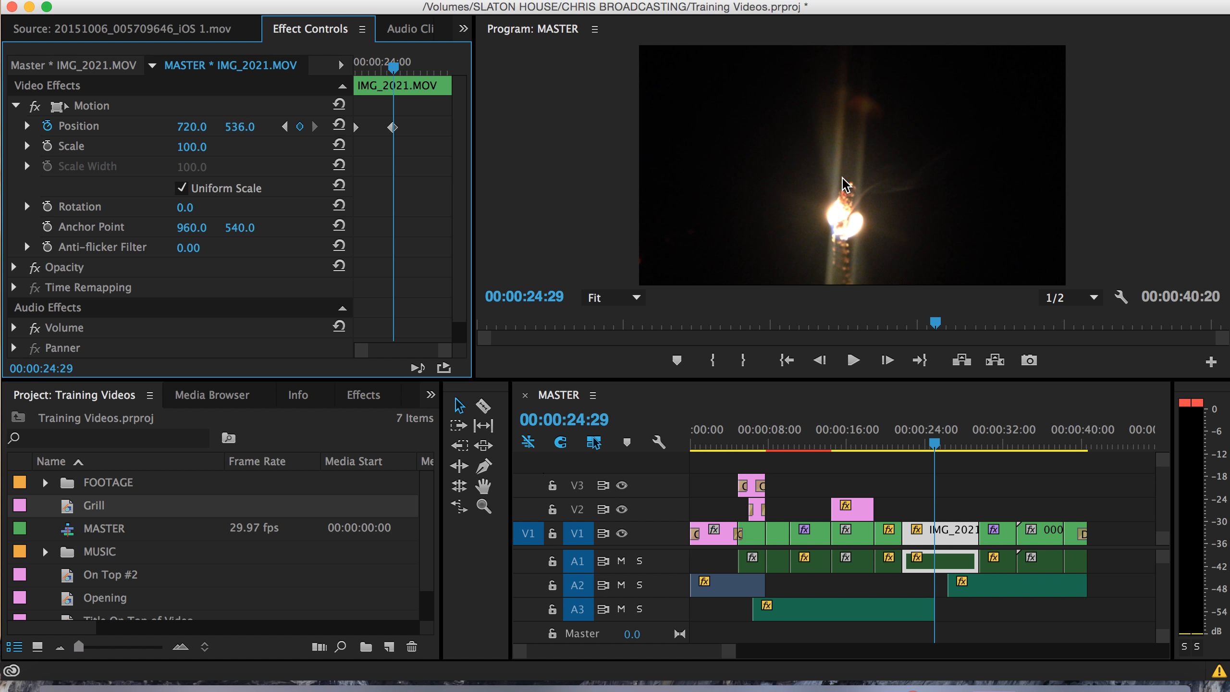
{"action": "key", "text": "Up"}
{"action": "key", "text": "space"}
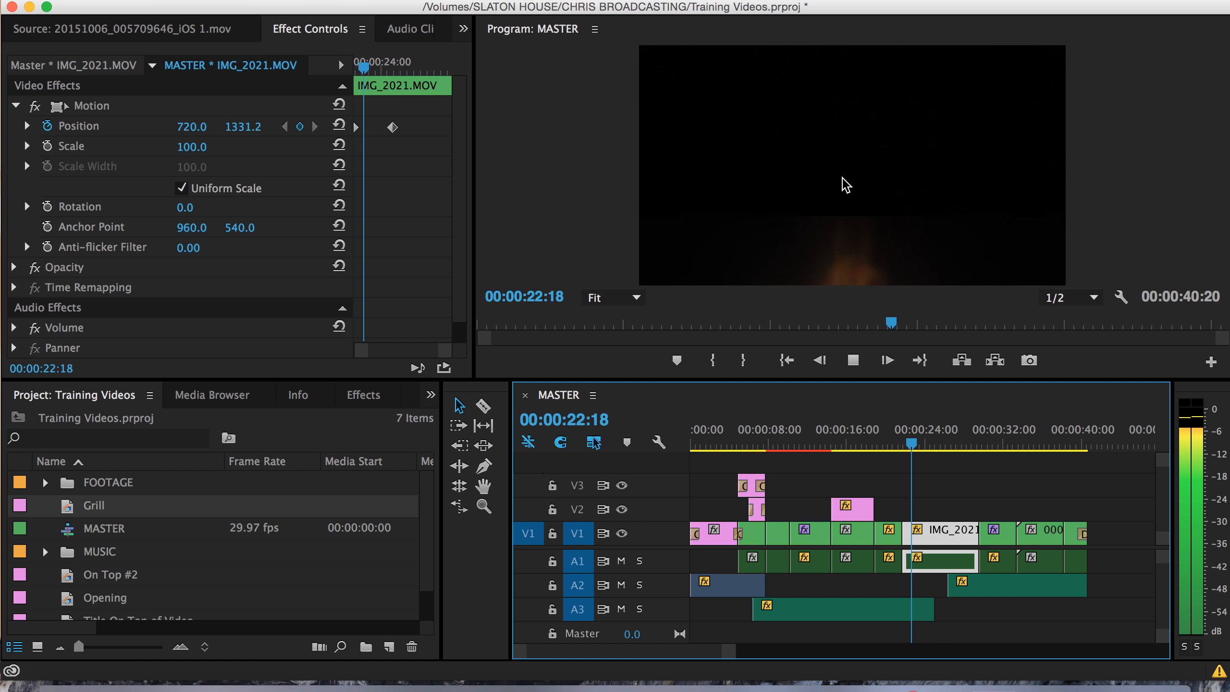